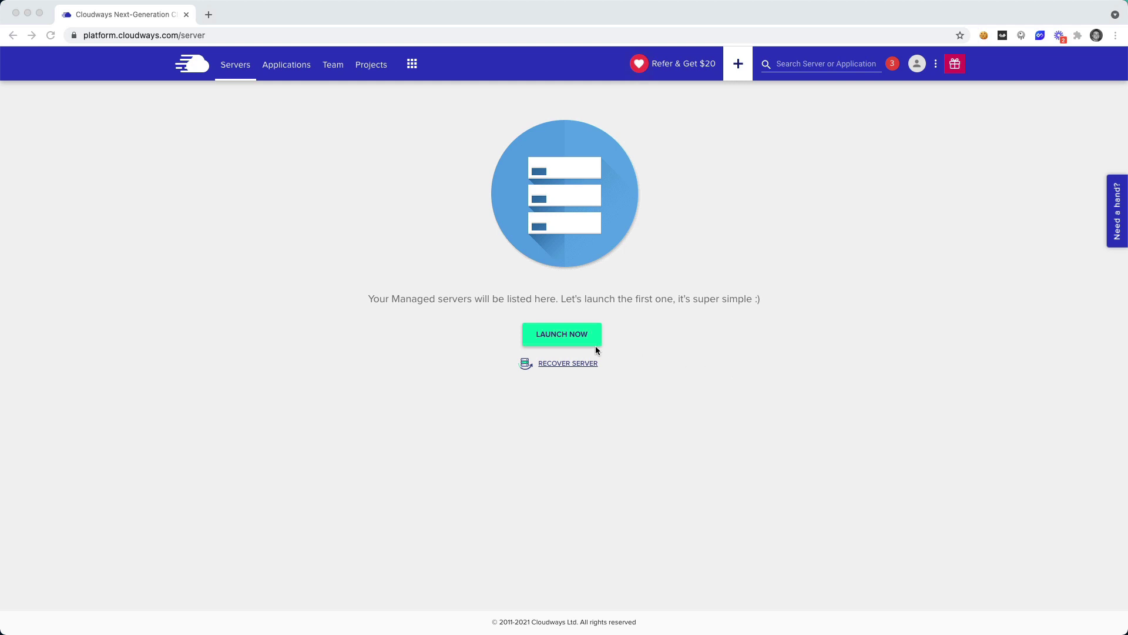
Step: Start a new managed application deployment with Laravel 8.26.1 as the app
left_click(576, 333)
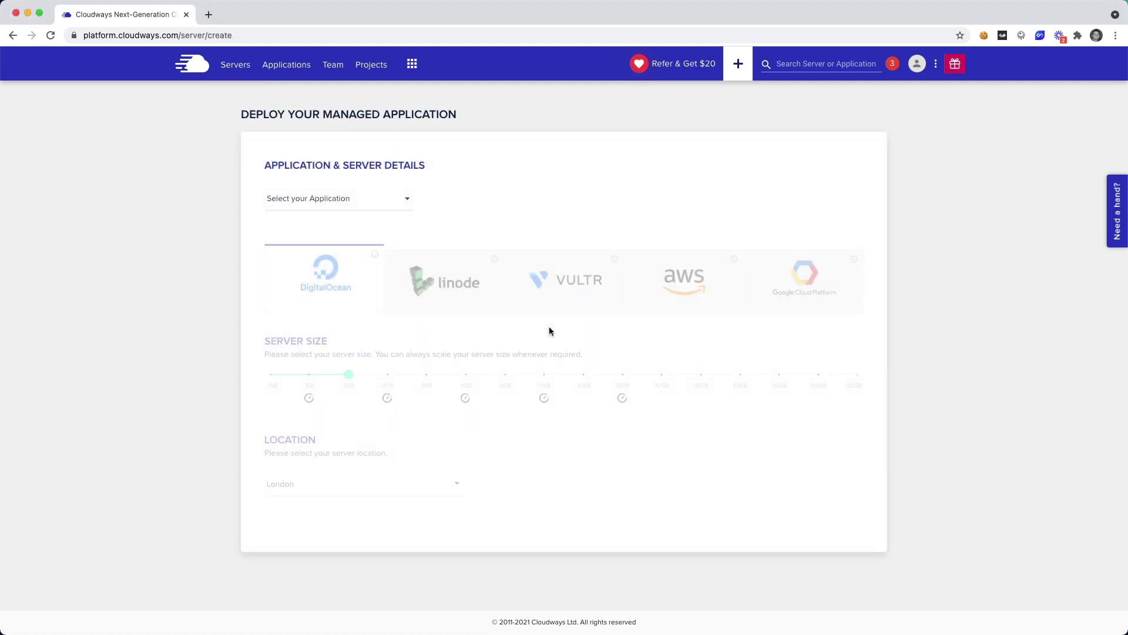
left_click(410, 198)
scroll(411, 250, "down", 3)
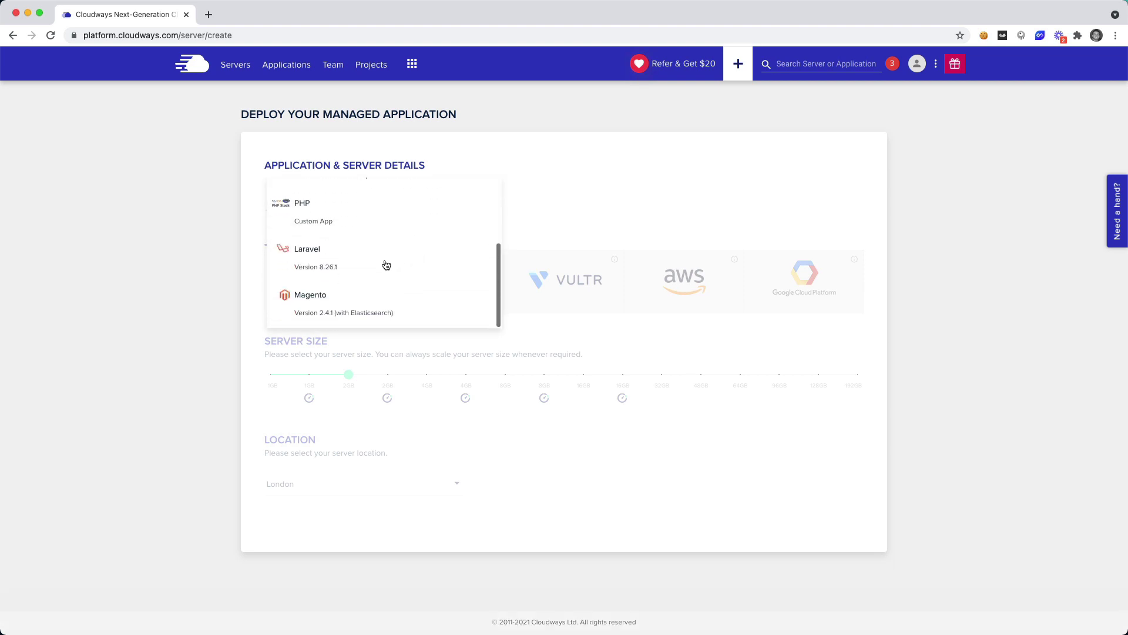
left_click(332, 263)
Step: Name the app 'Laravel Schedule Tester' and start the server name with the same text
left_click(488, 199)
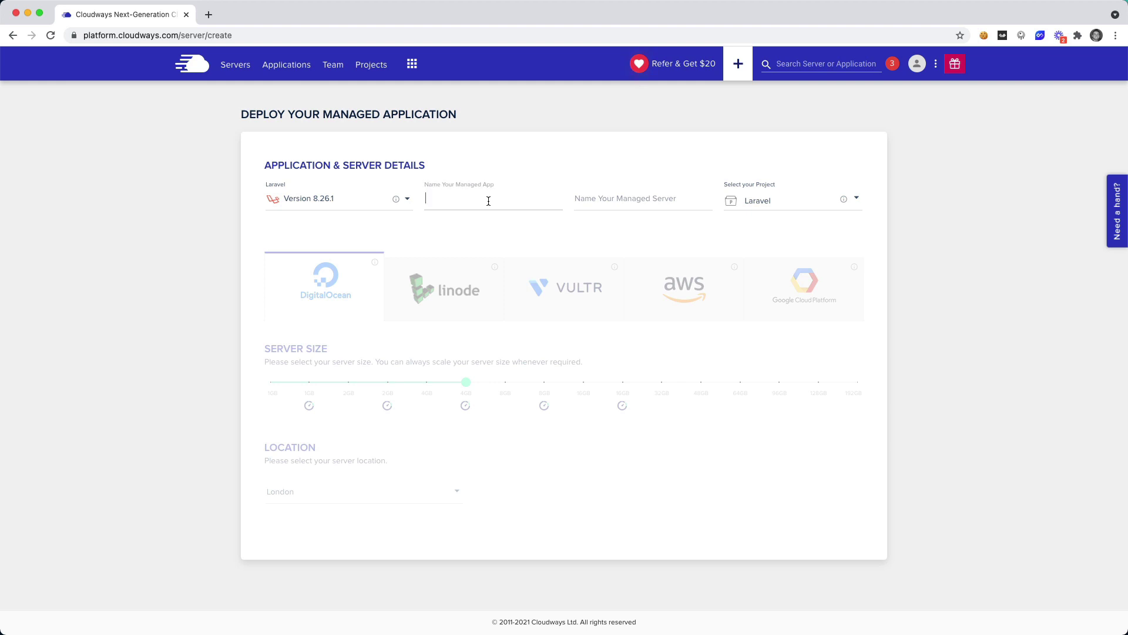
type("Laravel Schedule Tester")
key("Tab")
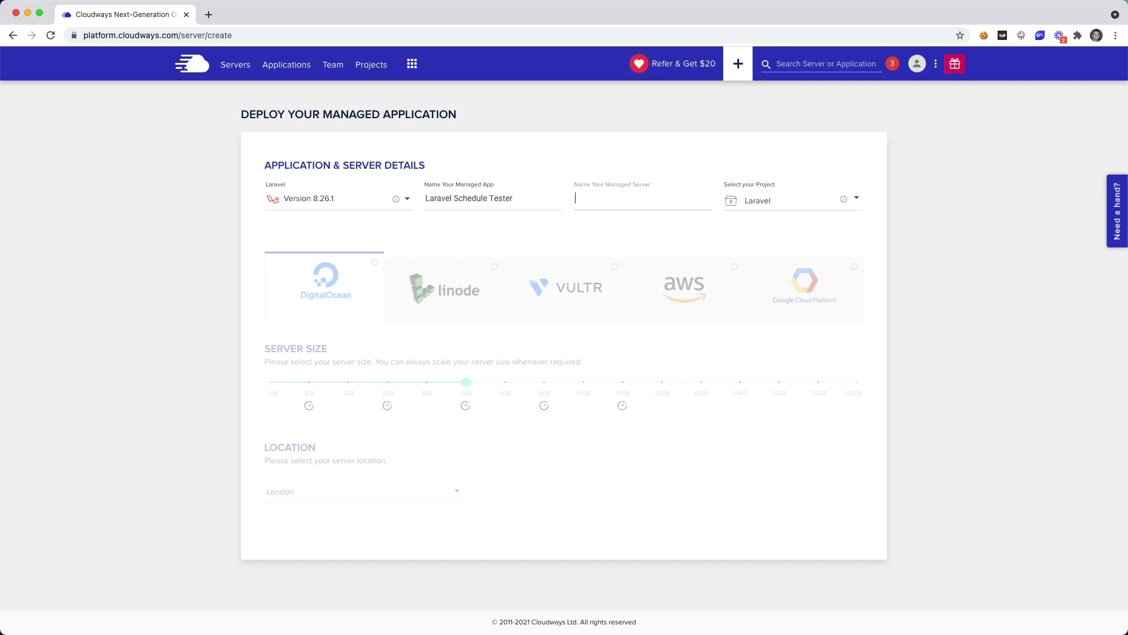
type("Laravel S")
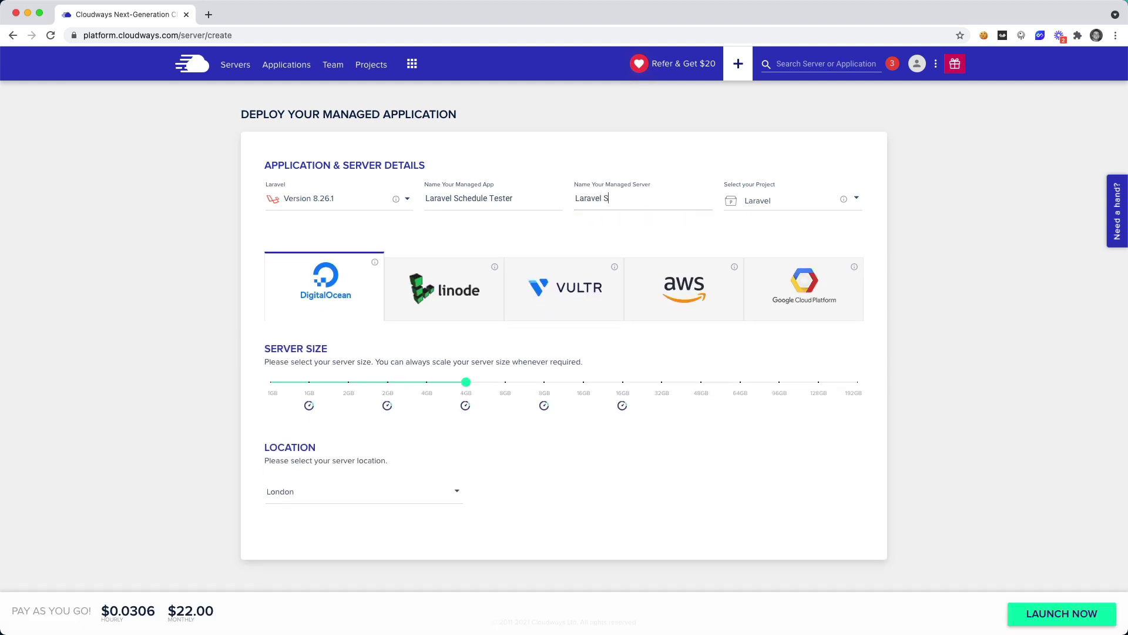
type("chedule Tester")
Step: Set the server size to 2GB and the location to San Francisco, then launch it
mouse_move(467, 384)
left_click_drag(469, 385, 387, 383)
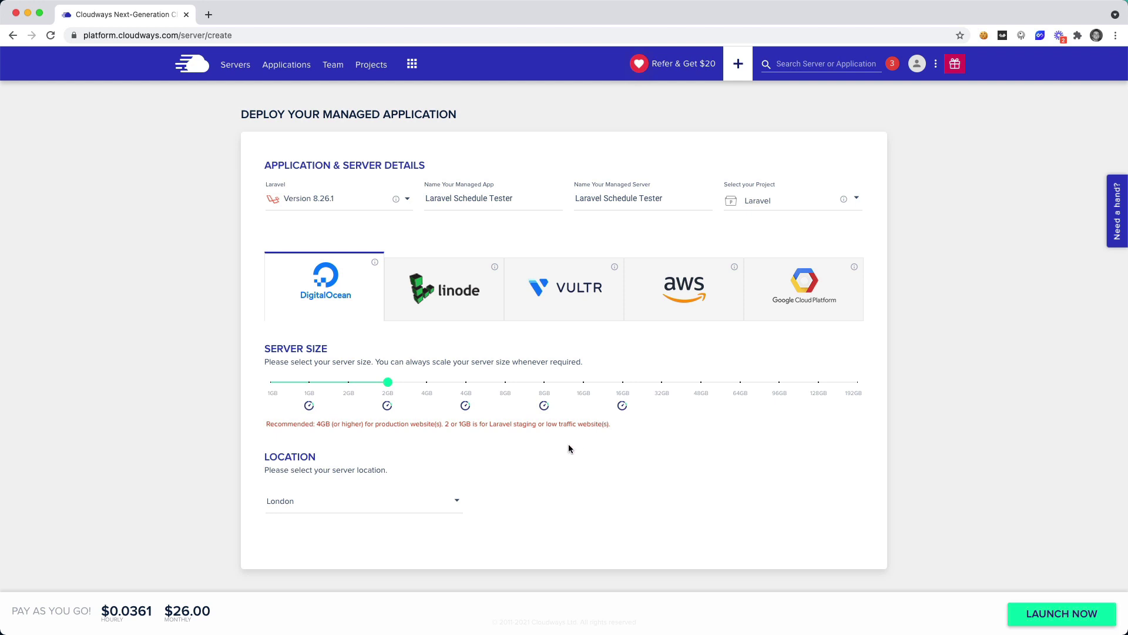
left_click(451, 501)
scroll(449, 507, "down", 3)
scroll(419, 534, "up", 3)
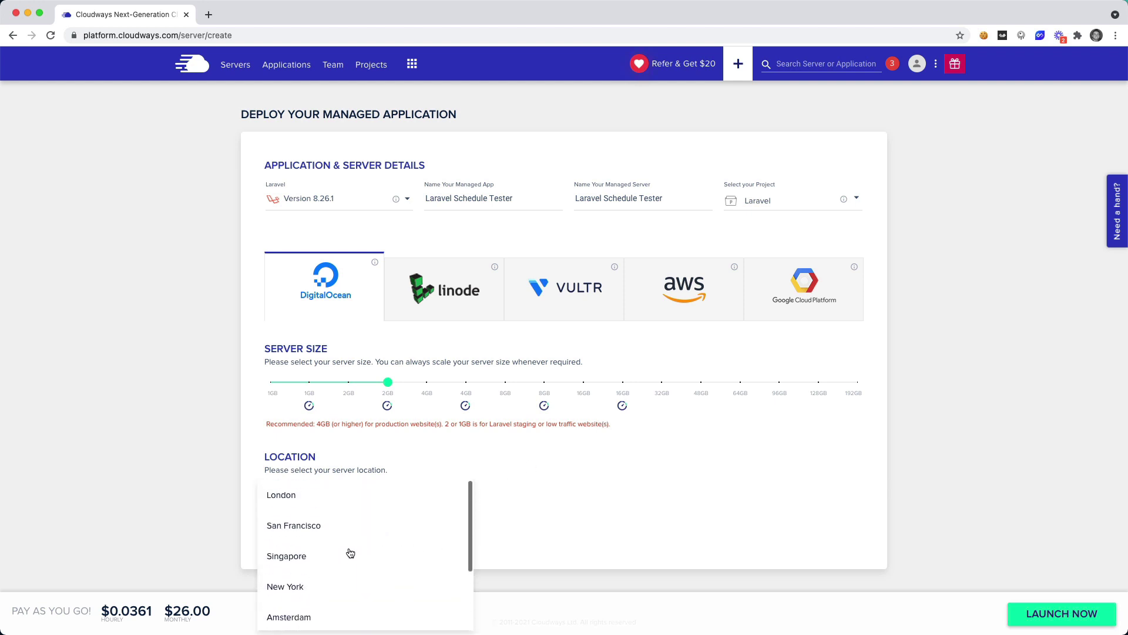
left_click(330, 524)
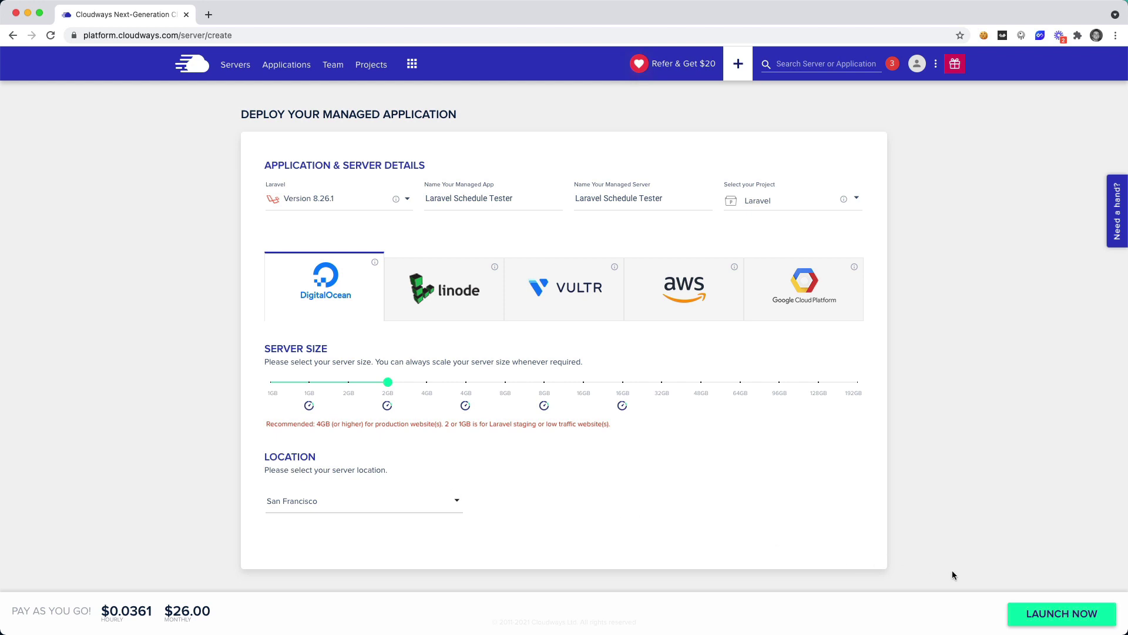
left_click(1053, 615)
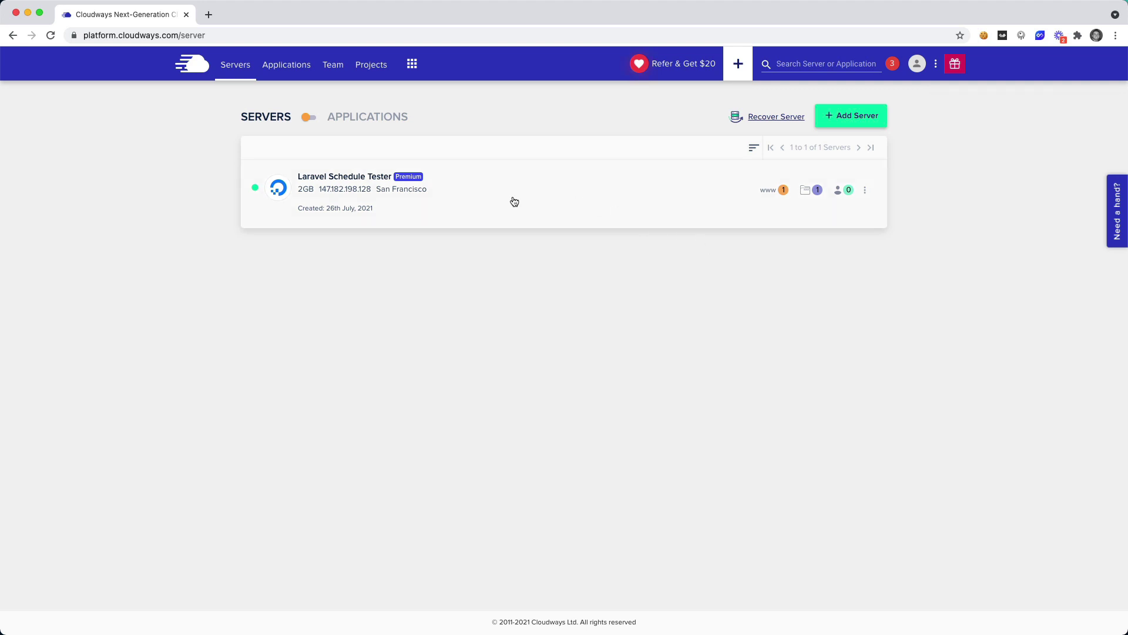
Step: Open the Laravel Schedule Tester server to view its Master Credentials
left_click(378, 191)
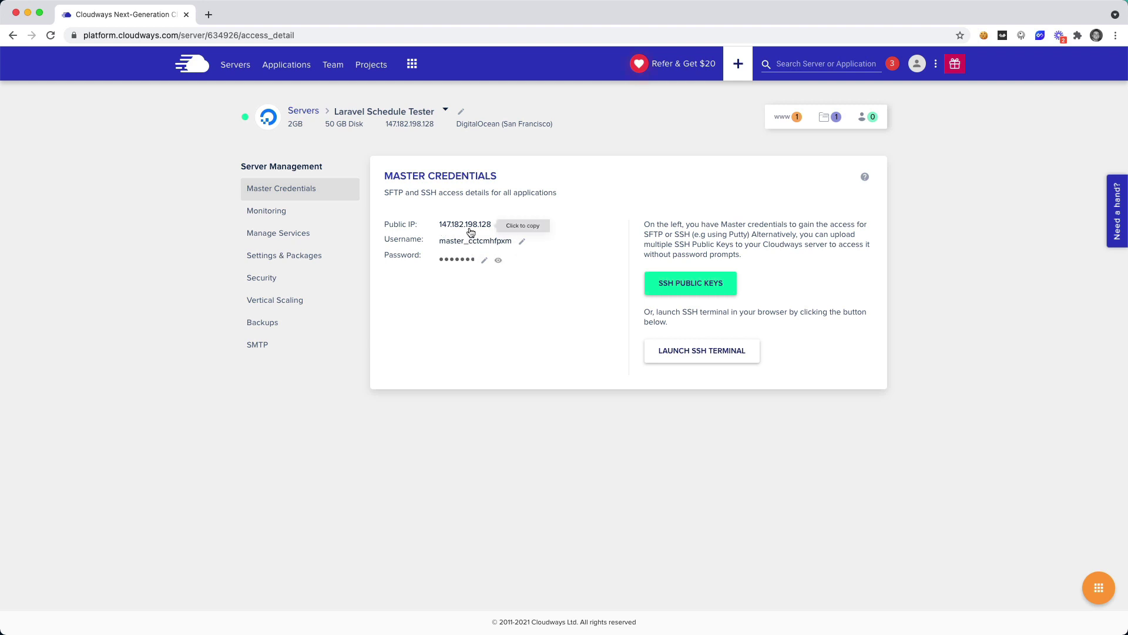
Step: Run ssh with the copied master username at public IP 147.182.198.128
left_click(474, 244)
key("super+Tab")
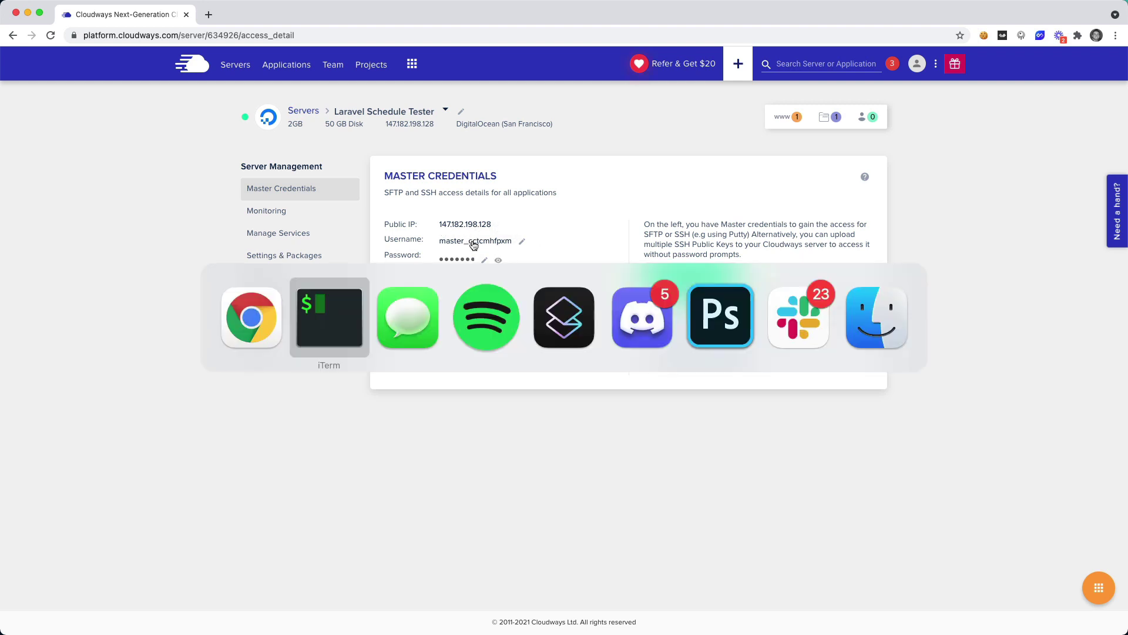
type("ss")
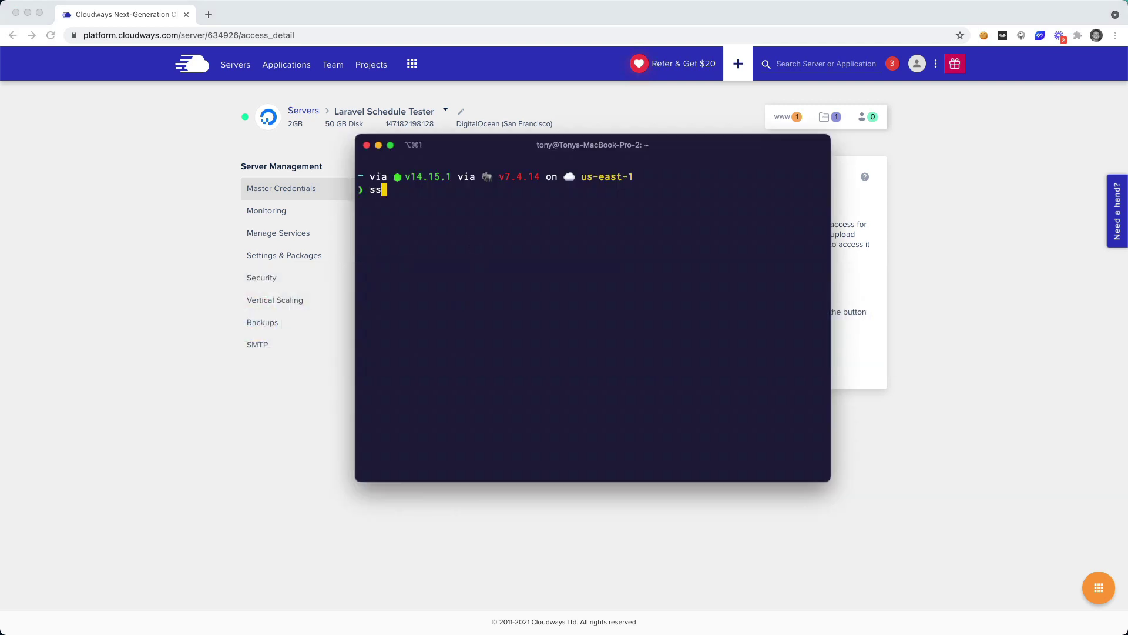
type("h")
key("super+v")
type("@")
key("super+Tab")
left_click(467, 225)
key("super+Tab")
key("super+v")
key("Return")
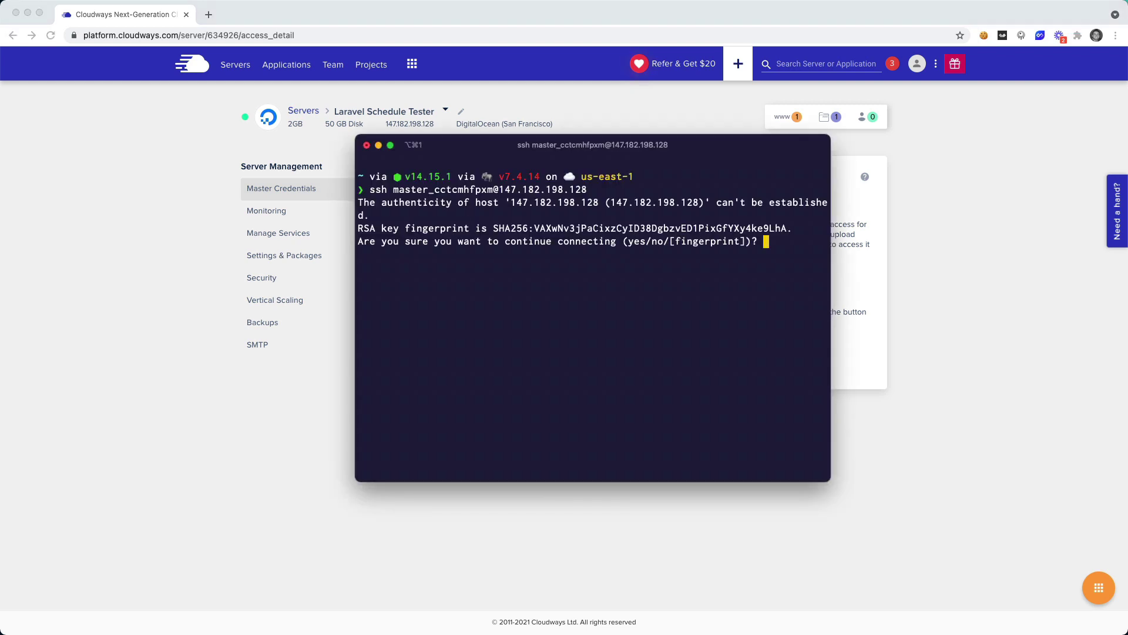
Step: Trust the server's host key with 'yes' and log in using the copied master password
key("super+Tab")
left_click(462, 260)
key("super+Tab")
type("ye")
key("Return")
key("super+v")
key("BackSpace")
key("BackSpace")
key("BackSpace")
key("BackSpace")
key("BackSpace")
key("BackSpace")
key("BackSpace")
key("BackSpace")
type("yes")
key("Return")
key("super+v")
key("Return")
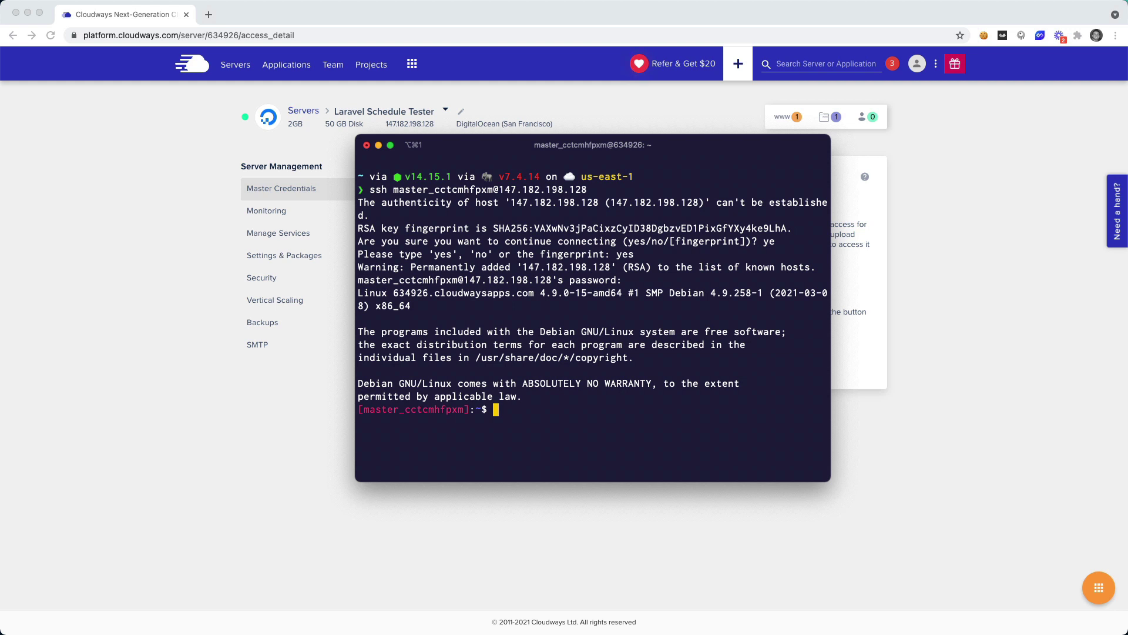
Step: Go into the applications folder, then the app's folder, and list their contents
type("ls")
key("Return")
type("cd app")
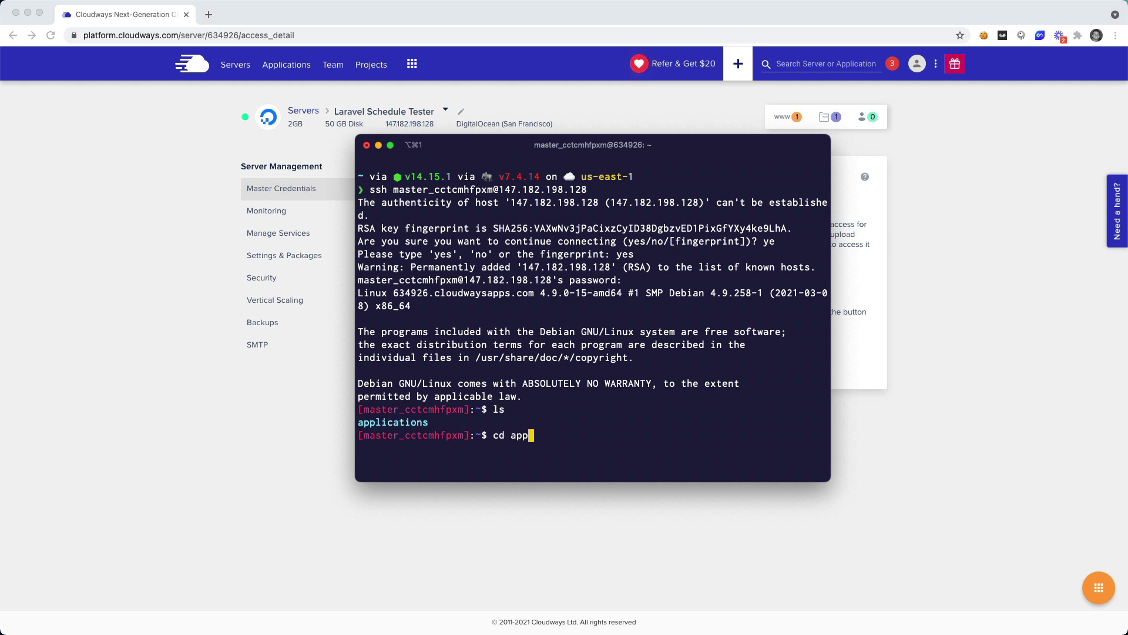
type("lications")
key("Return")
type("ls")
key("Return")
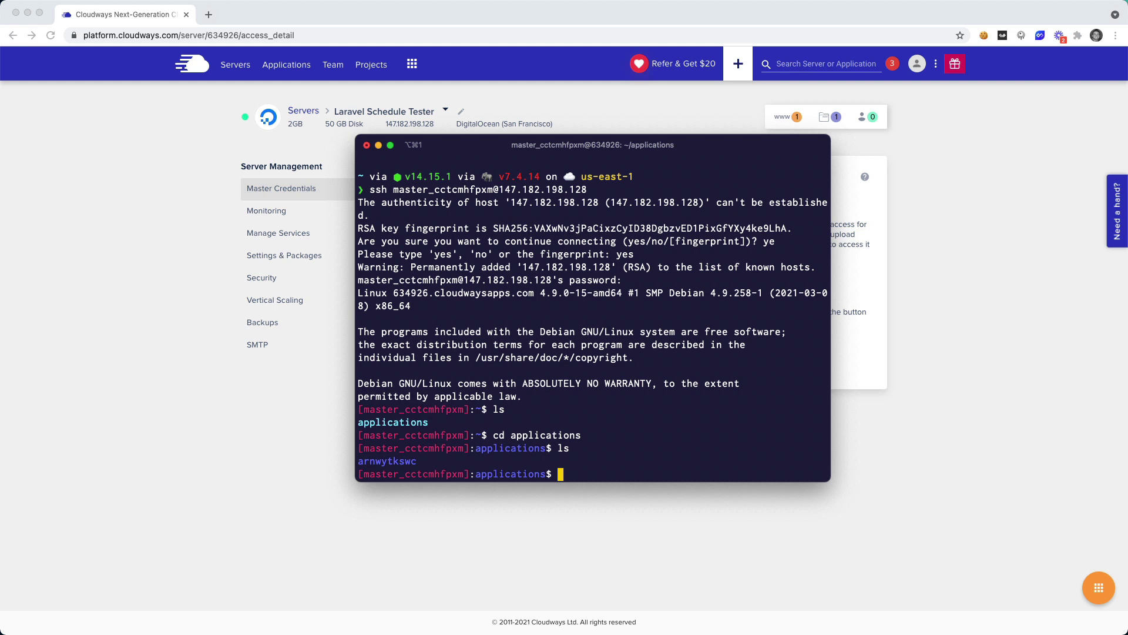
type("cd ar")
key("Tab")
key("Return")
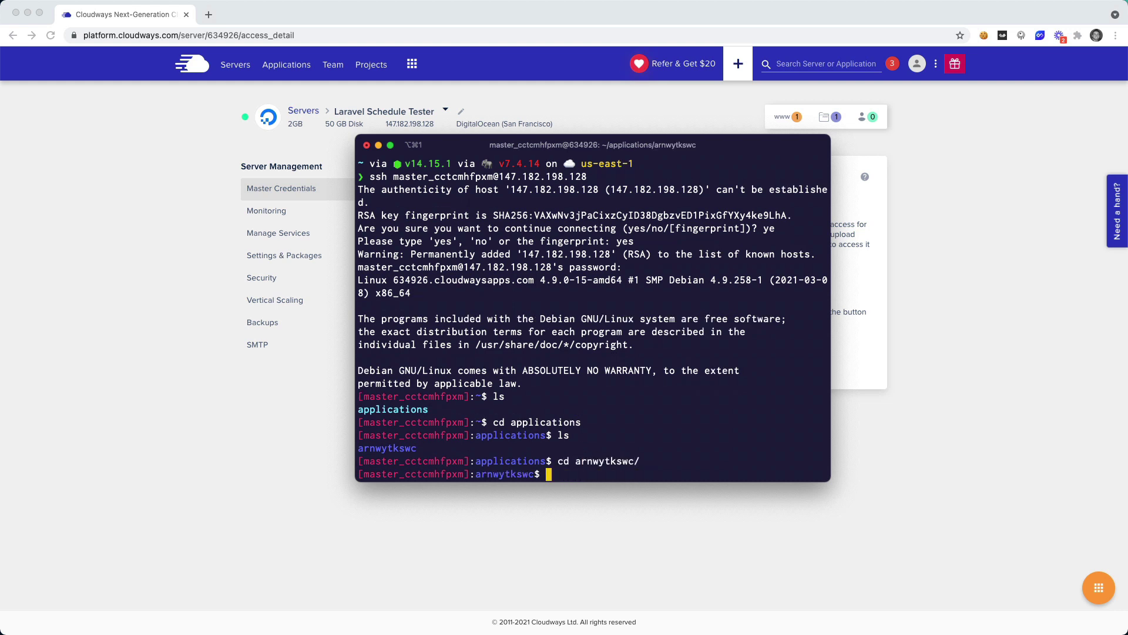
type("ls")
key("Return")
Step: Enter public_html, clear the screen and list the Laravel project files
type("publi")
key("Tab")
key("Return")
type("ls")
key("Return")
type("cd publi")
key("Tab")
key("Return")
type("ls")
key("Return")
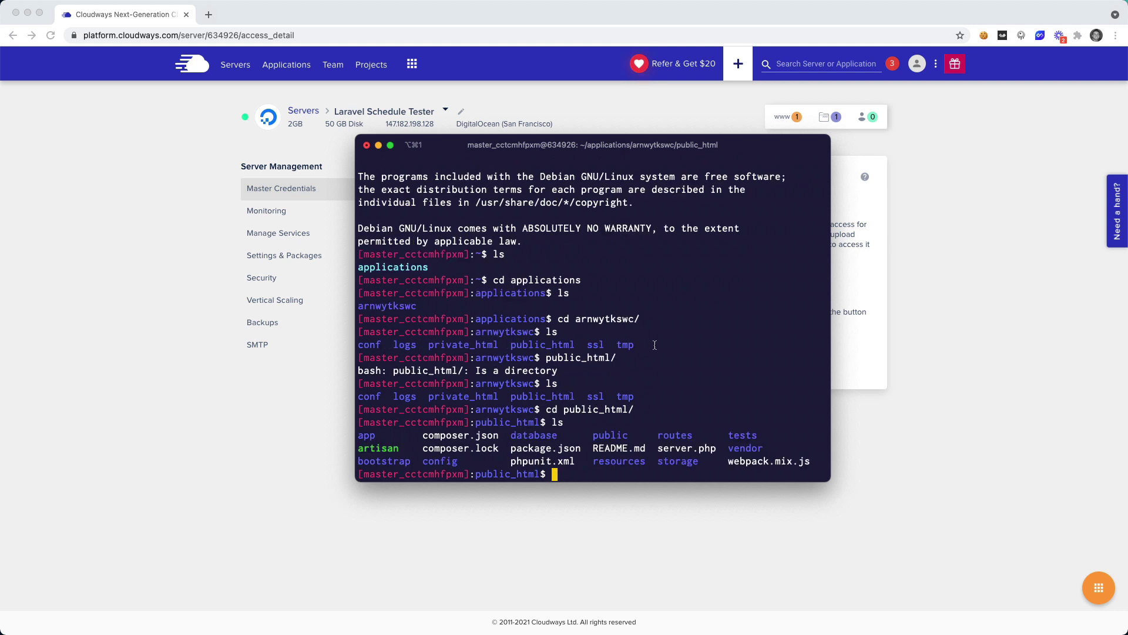
type("clear")
key("Return")
type("ls")
key("Return")
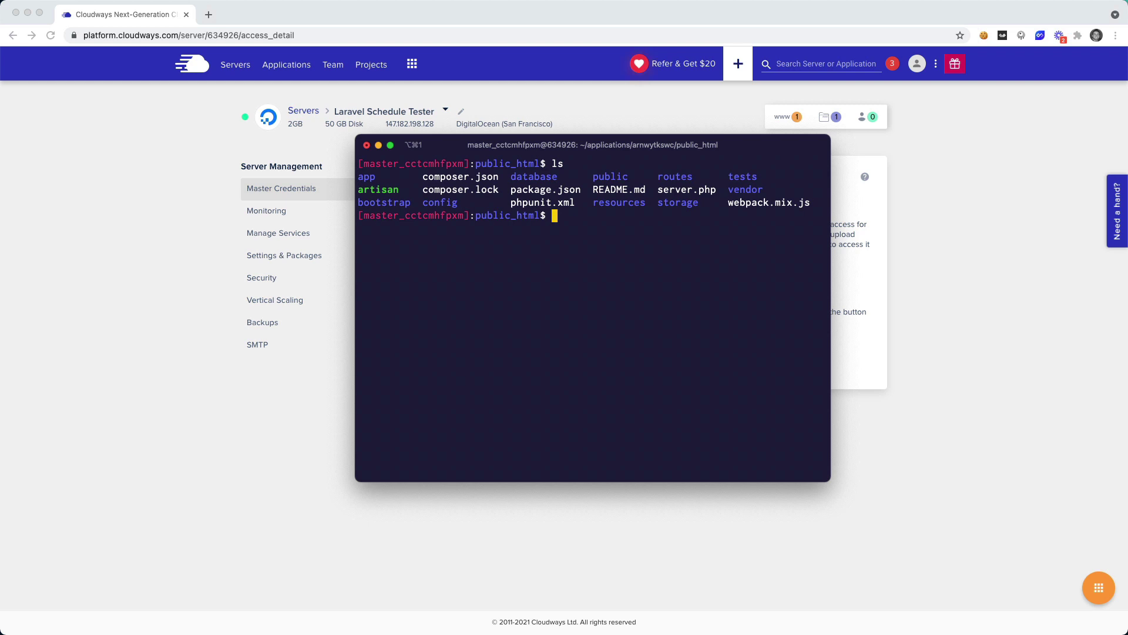
Step: Open app/Console/Kernel.php in full-screen vim at the commented inspire hourly example
type("vim app/Console/Kernel.php")
key("Return")
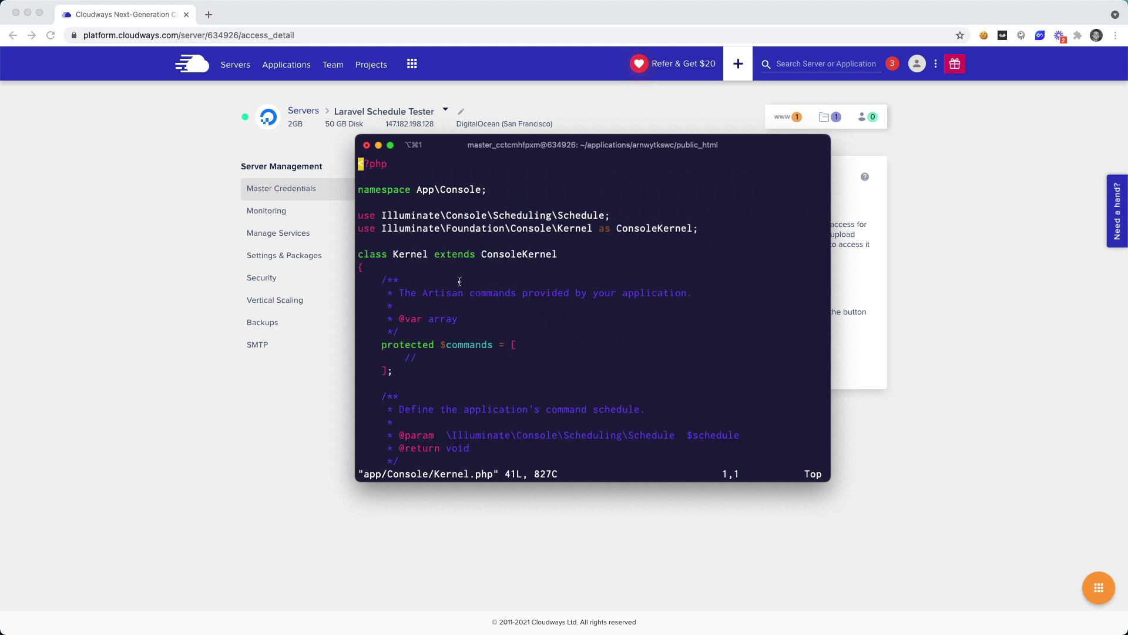
left_click(390, 144)
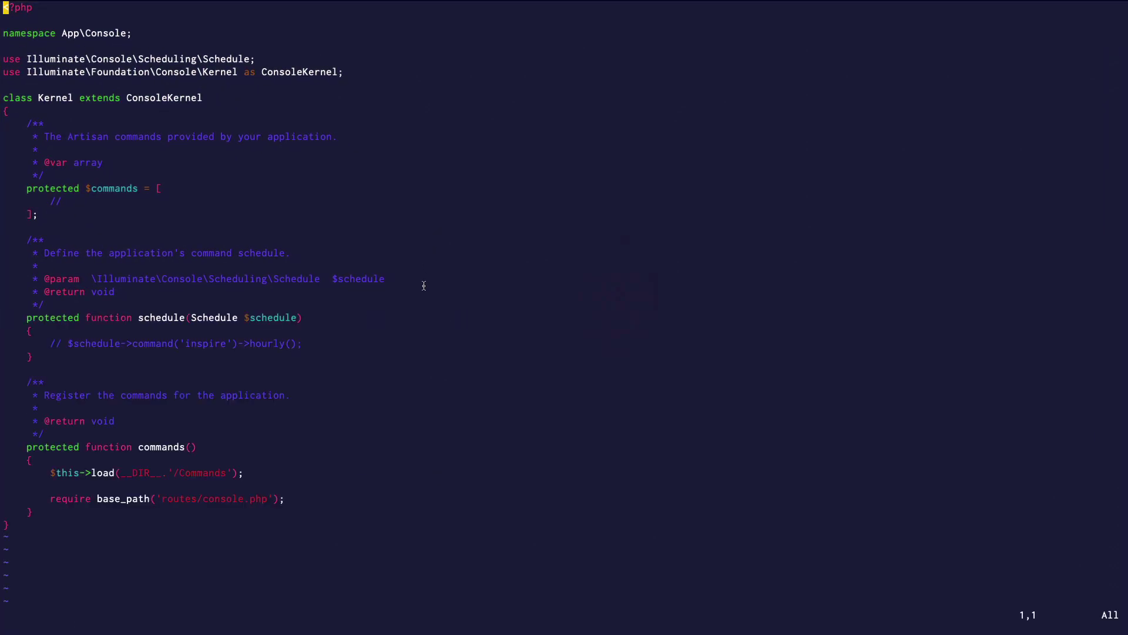
key("j")
key("j")
key("j")
key("j")
key("j")
key("j")
key("j")
key("j")
key("j")
key("j")
key("j")
key("j")
key("j")
key("j")
key("j")
key("j")
key("j")
key("j")
key("j")
key("j")
key("j")
key("j")
key("j")
key("k")
key("l")
key("l")
key("l")
key("l")
key("l")
key("l")
key("l")
key("l")
key("l")
key("l")
key("l")
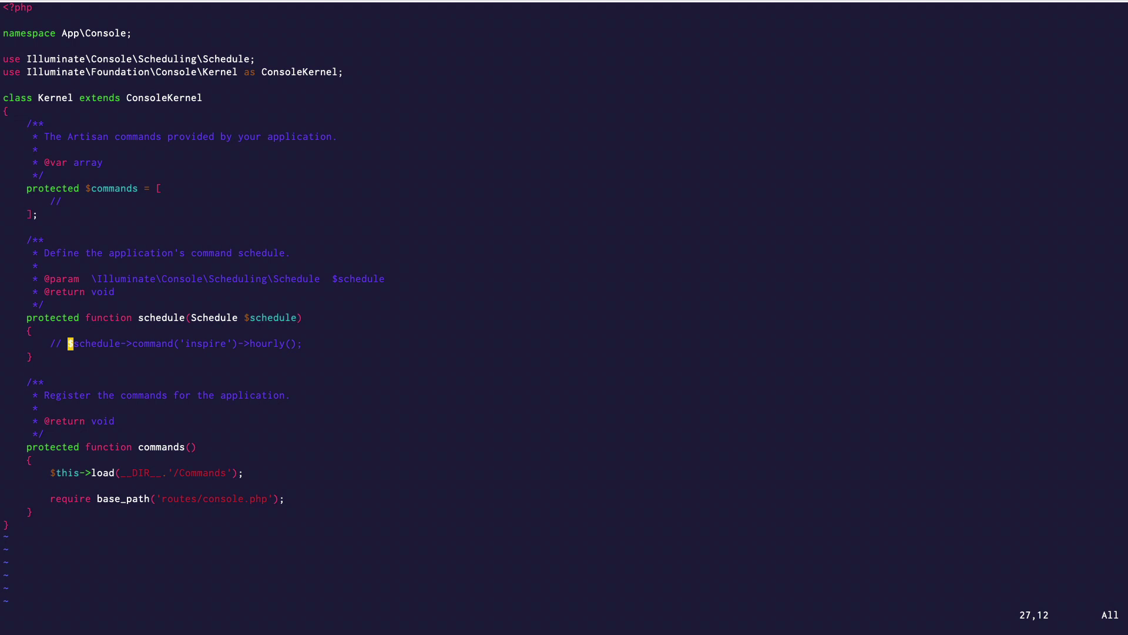
Step: Add a $schedule->call closure running everyMinute() that logs \Log::info('Hello from the scheduler')
key("k")
key("Return")
key("k")
key("o")
key("BackSpace")
key("BackSpace")
key("BackSpace")
type("$schedule")
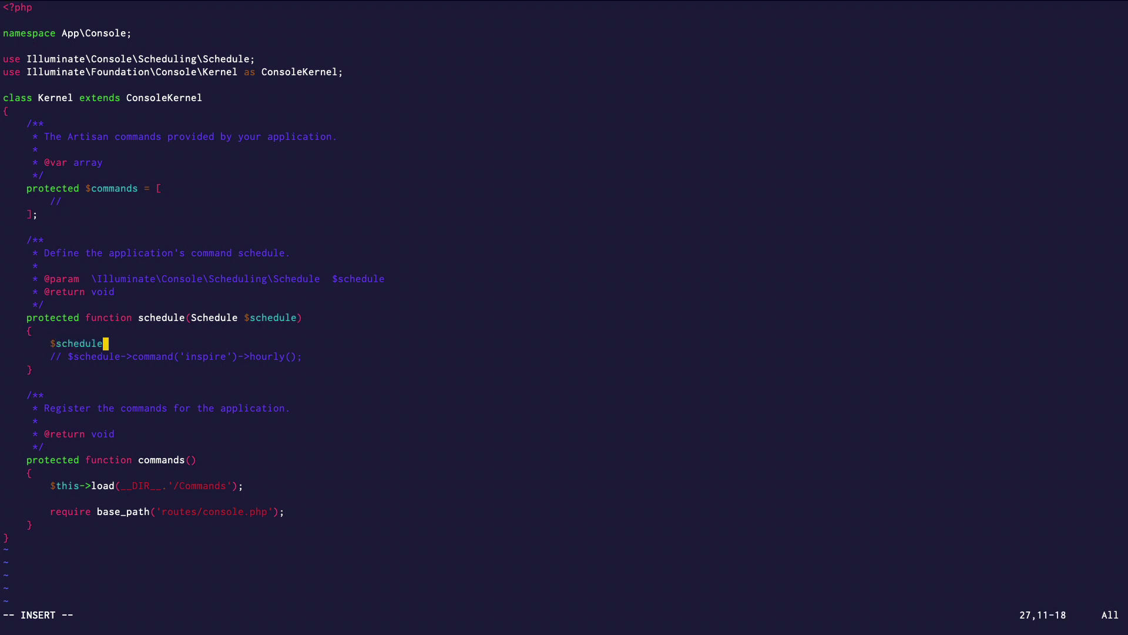
type("->call(function(){")
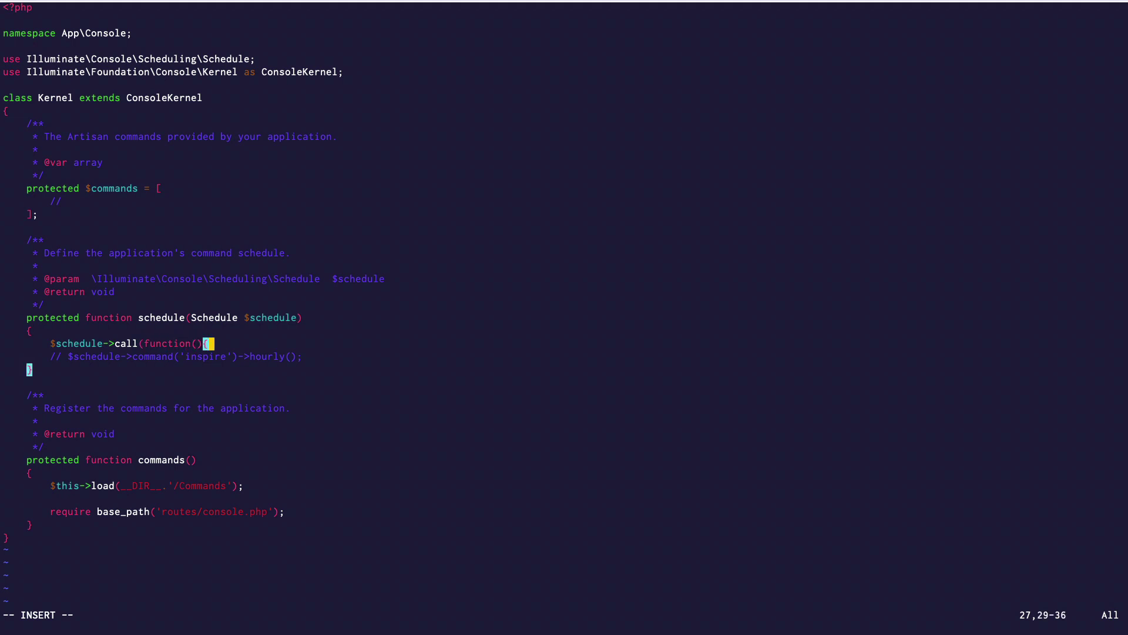
key("Return")
key("Return")
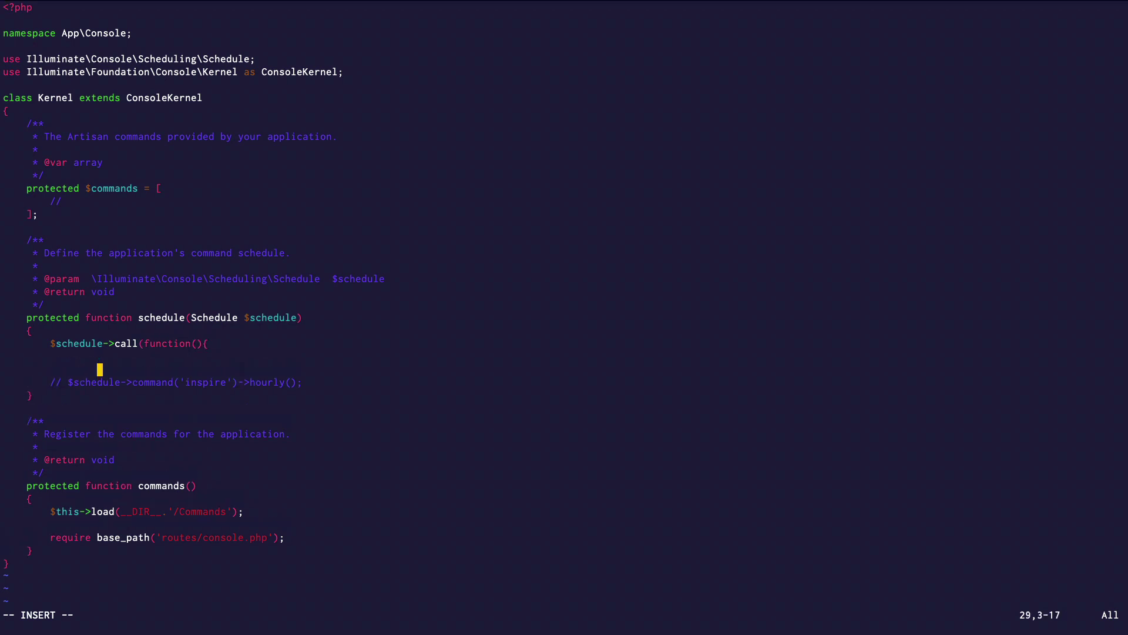
type("})->everyMinute()")
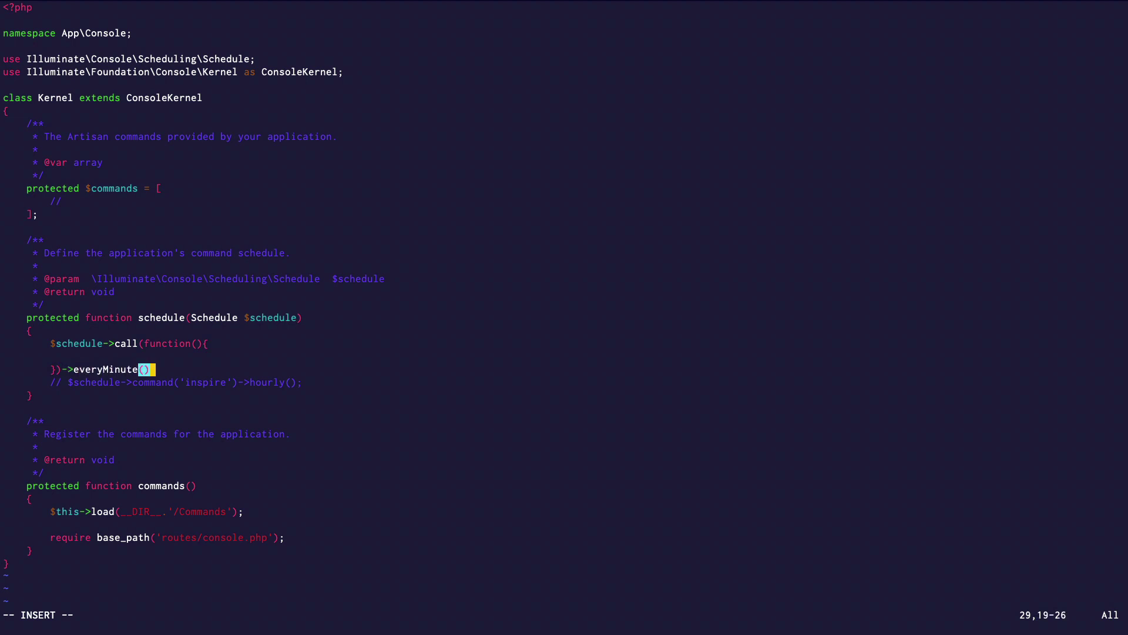
type(";")
key("Up")
key("Tab")
type("\\Log::info(")
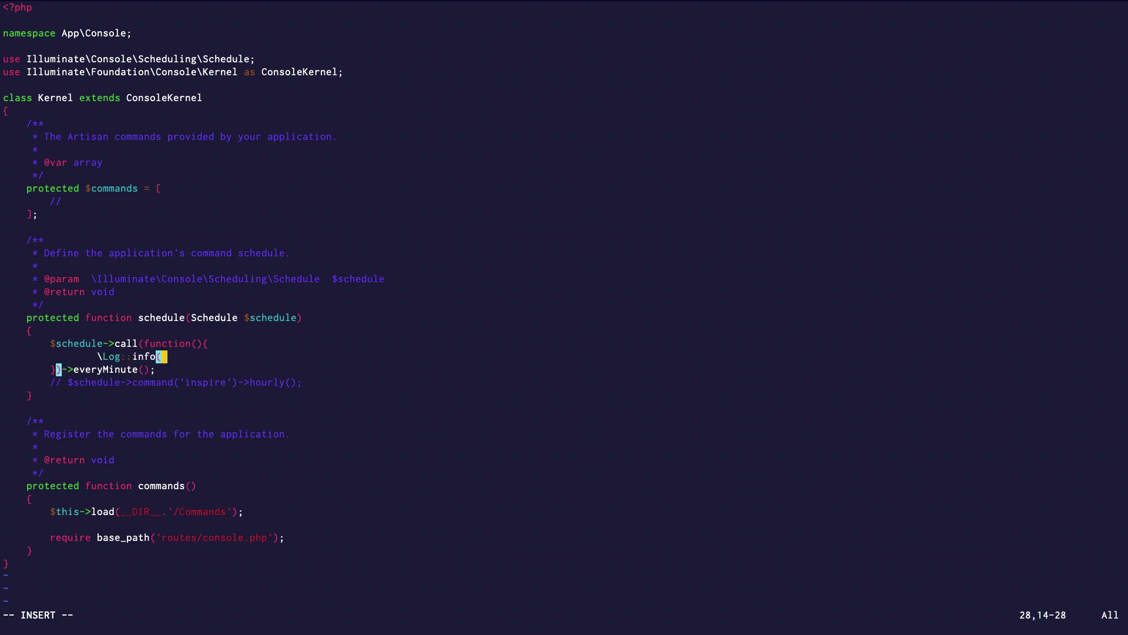
type("'Hell")
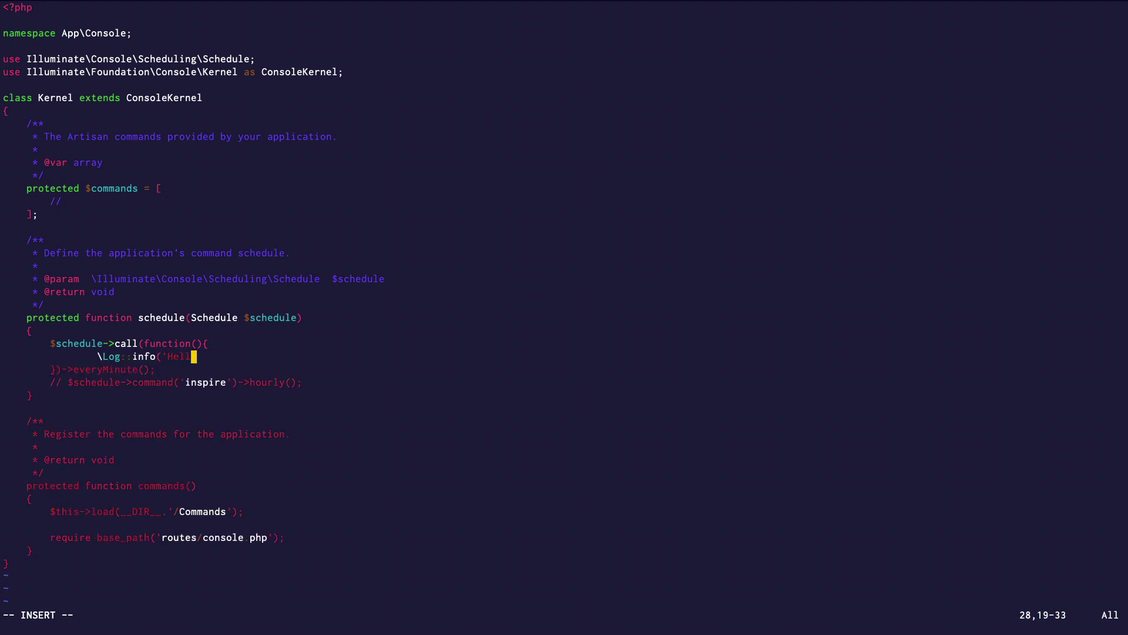
type("o from the scheduler');")
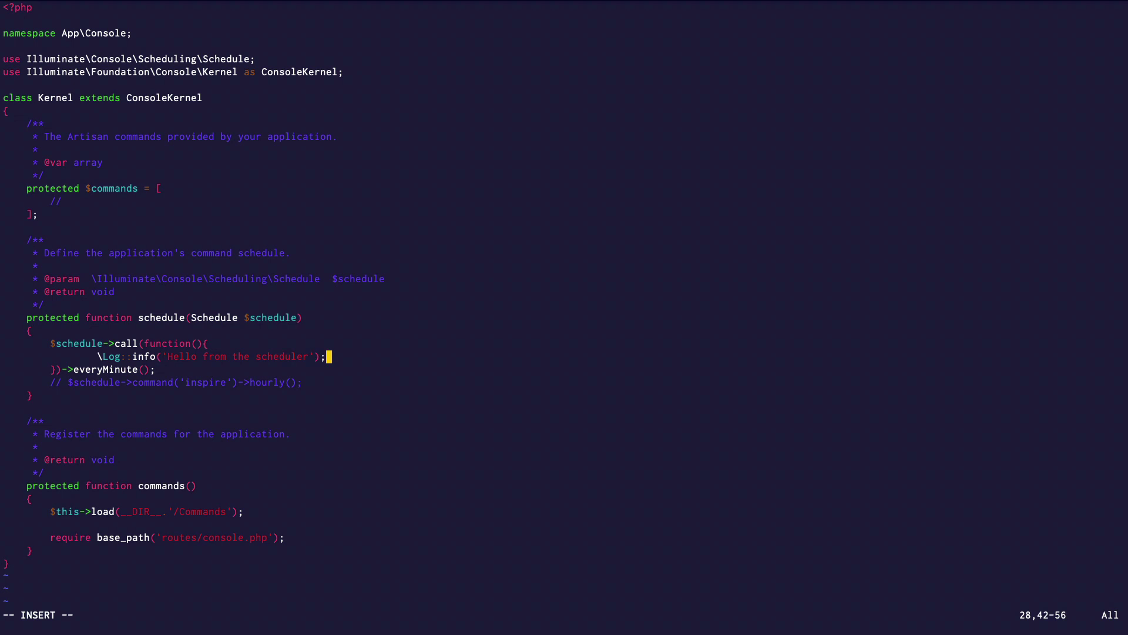
Step: Save Kernel.php with :w and quit vim with :q
key("Escape")
type(":w")
key("Return")
type(":q")
key("Return")
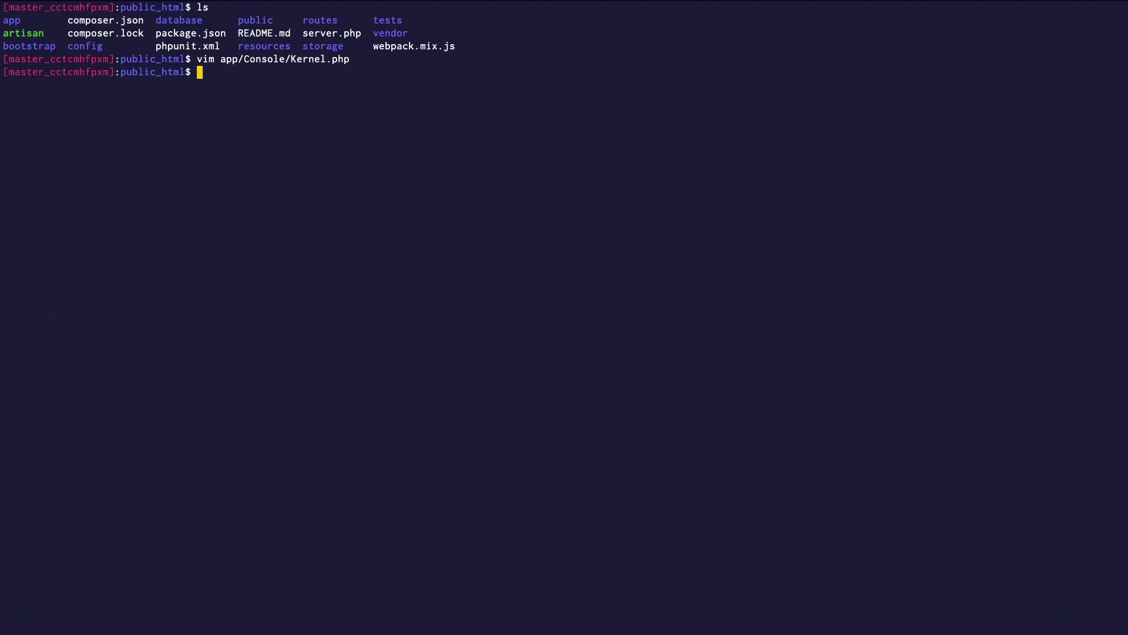
Step: Exit full screen, move the Kernel.php terminal aside and open a new terminal window
mouse_move(131, 17)
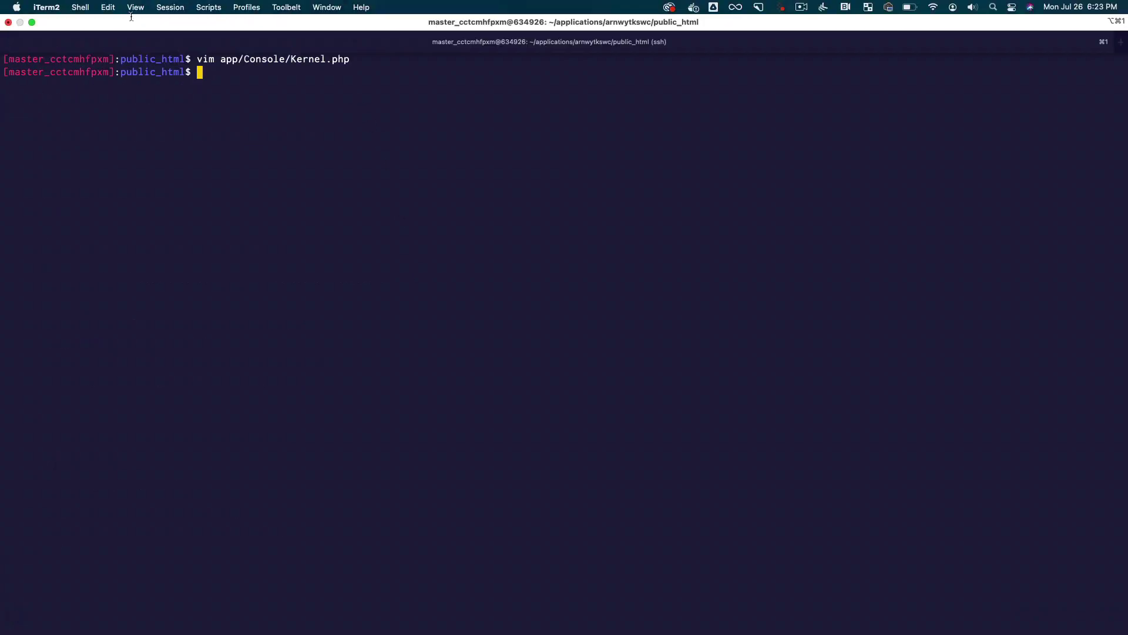
left_click(32, 22)
left_click_drag(507, 146, 247, 68)
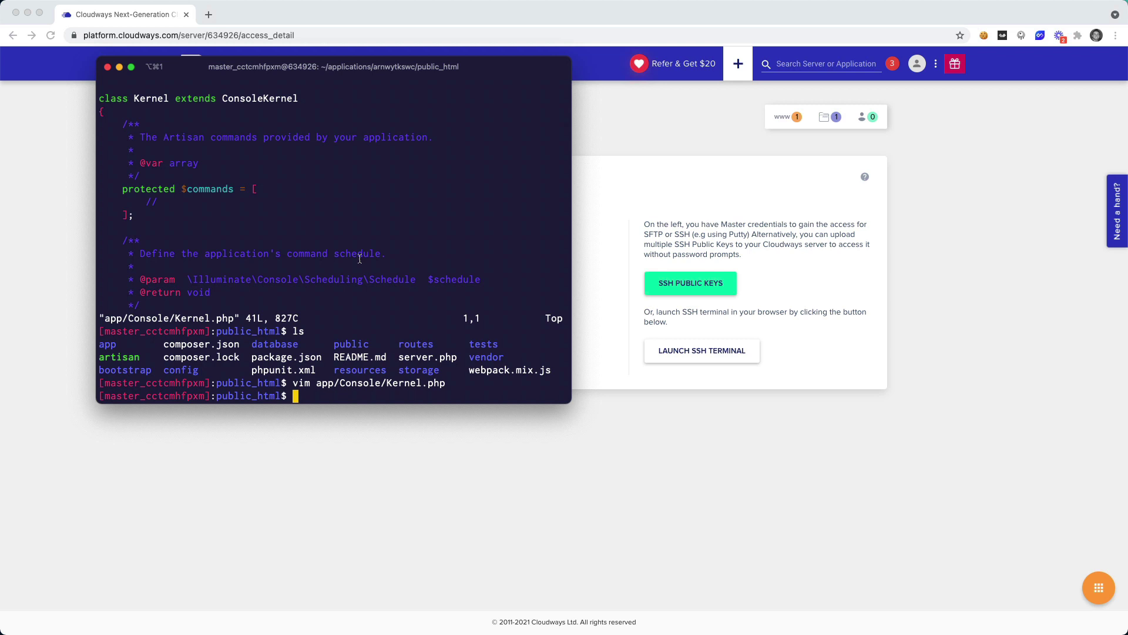
key("super+n")
Step: SSH into the server as the master user at its public IP and log in with the copied password
left_click(466, 559)
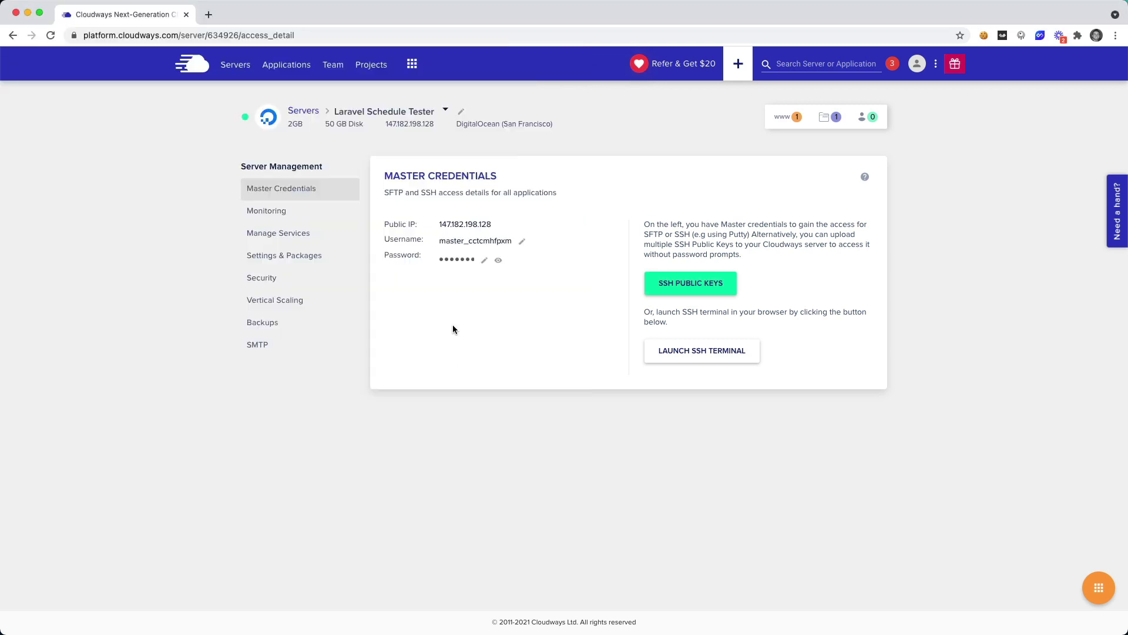
left_click(467, 245)
key("super+Tab")
type("ssh")
type("master_cctcmhfpxm")
key("super+Tab")
left_click(491, 225)
key("super+Tab")
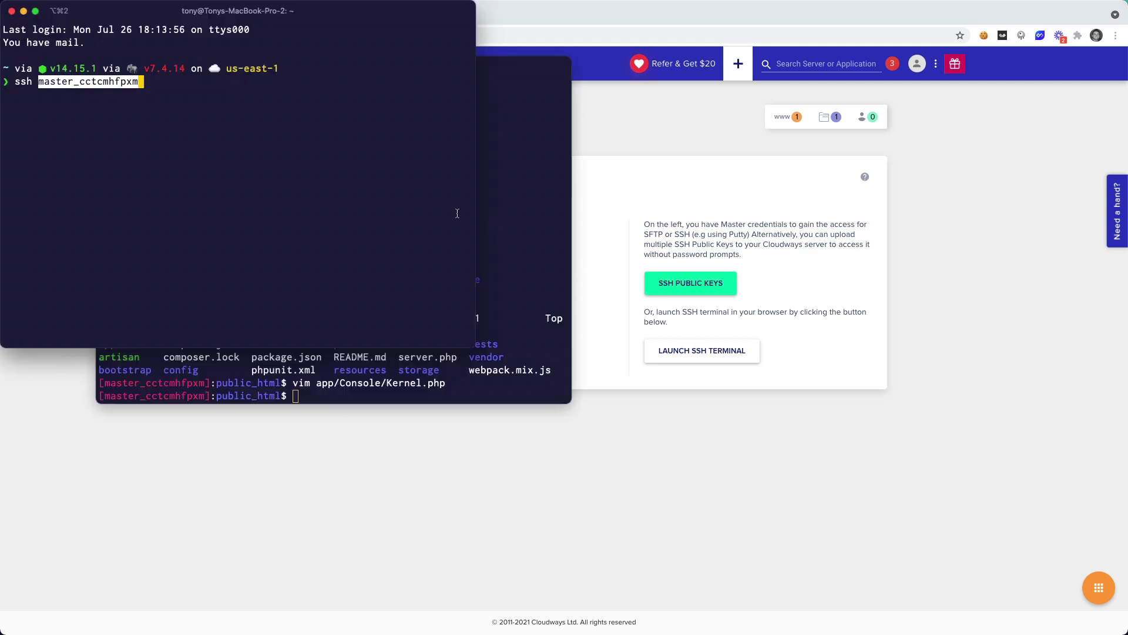
type("@")
type("147.182.198.128")
key("Return")
key("super+Tab")
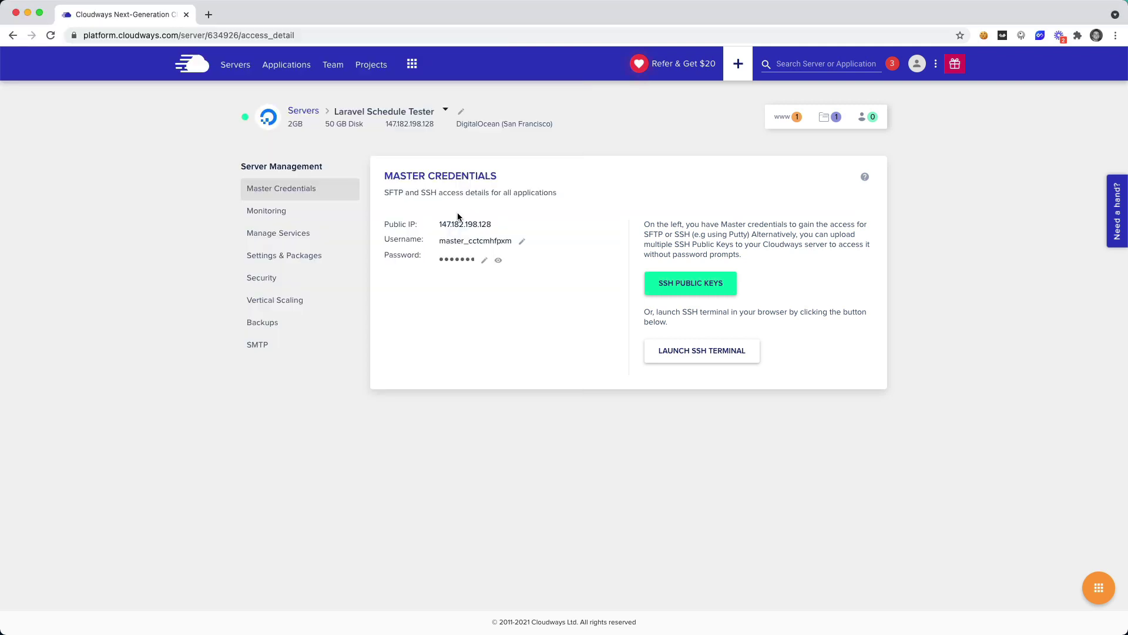
left_click(467, 259)
key("super+Tab")
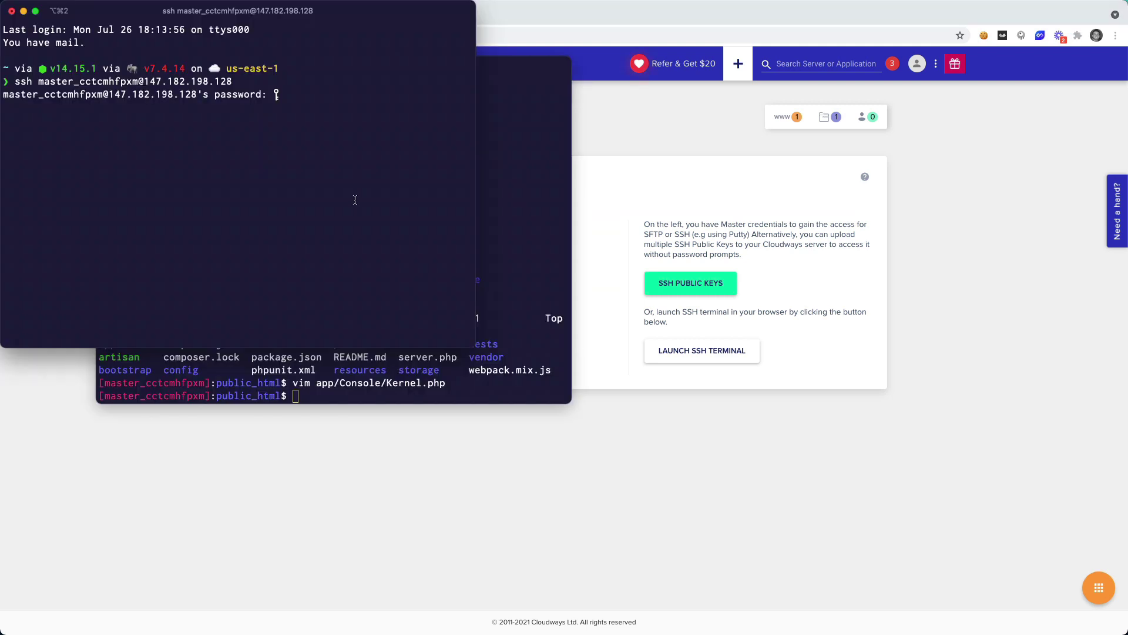
key("super+v")
key("Return")
Step: Change into applications/<app folder>/public_html and clear the screen
type("cd app")
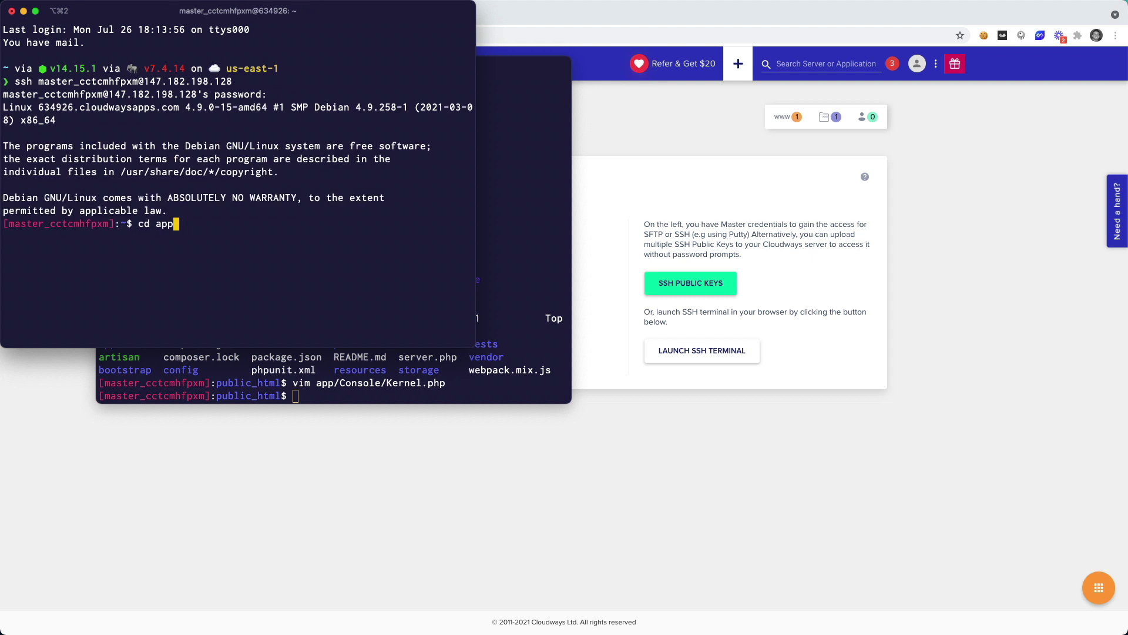
type("lications")
key("Return")
type("ls")
key("Return")
type("cd ")
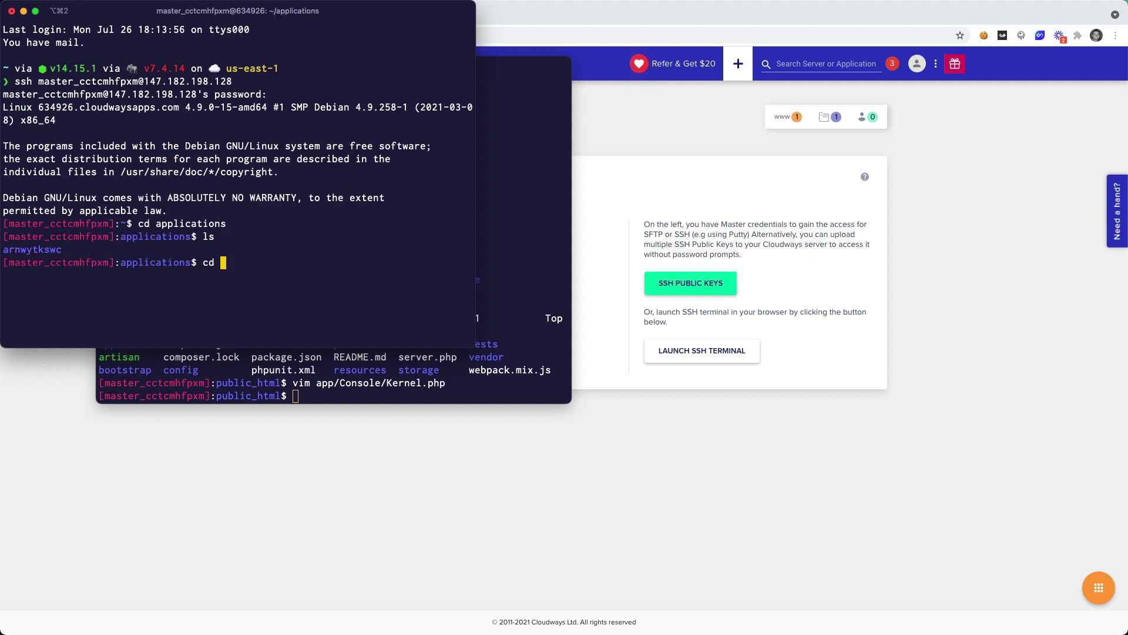
type("ar")
key("Tab")
key("Return")
type("cd pub")
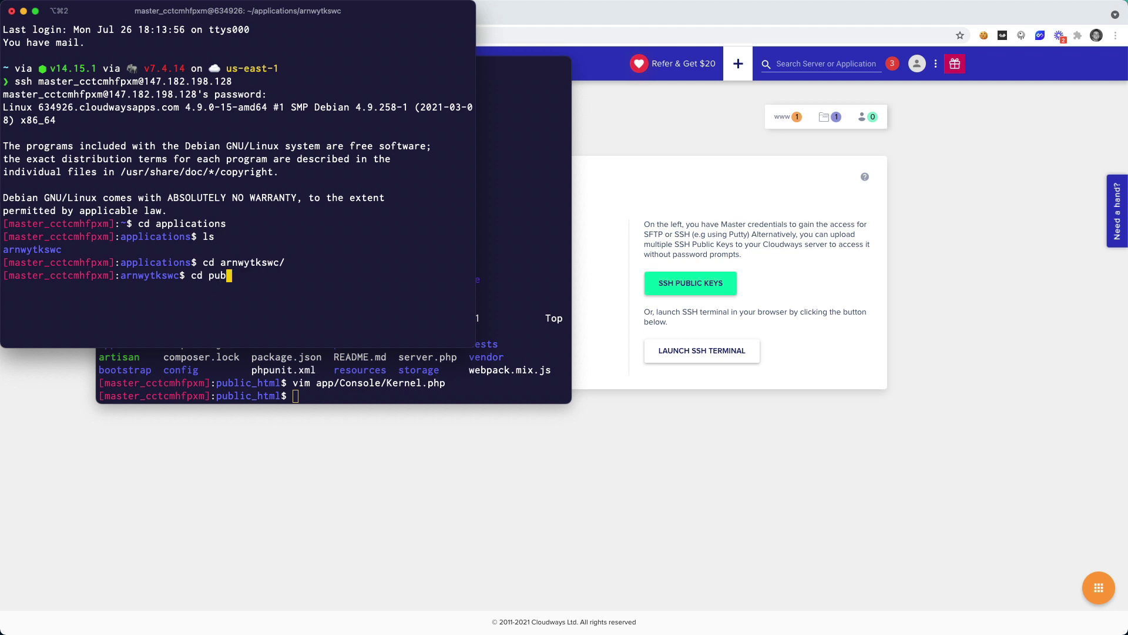
key("Tab")
key("Return")
type("clear")
key("Return")
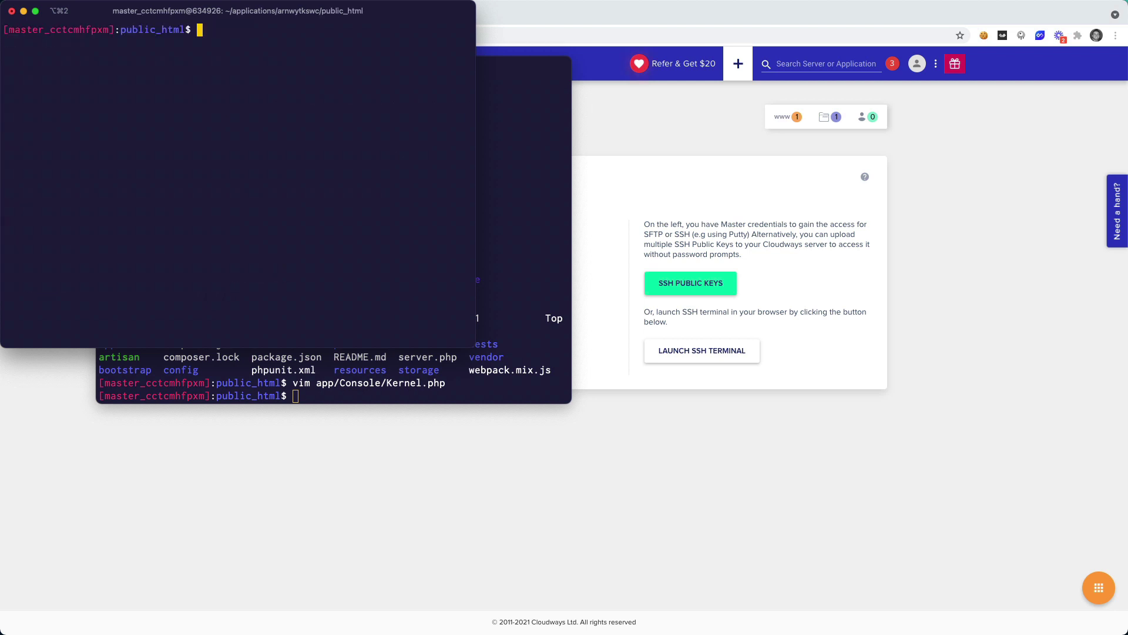
Step: Create the missing laravel.log in storage/logs with touch, then return to public_html
type("tail -f storage/logs/laravel")
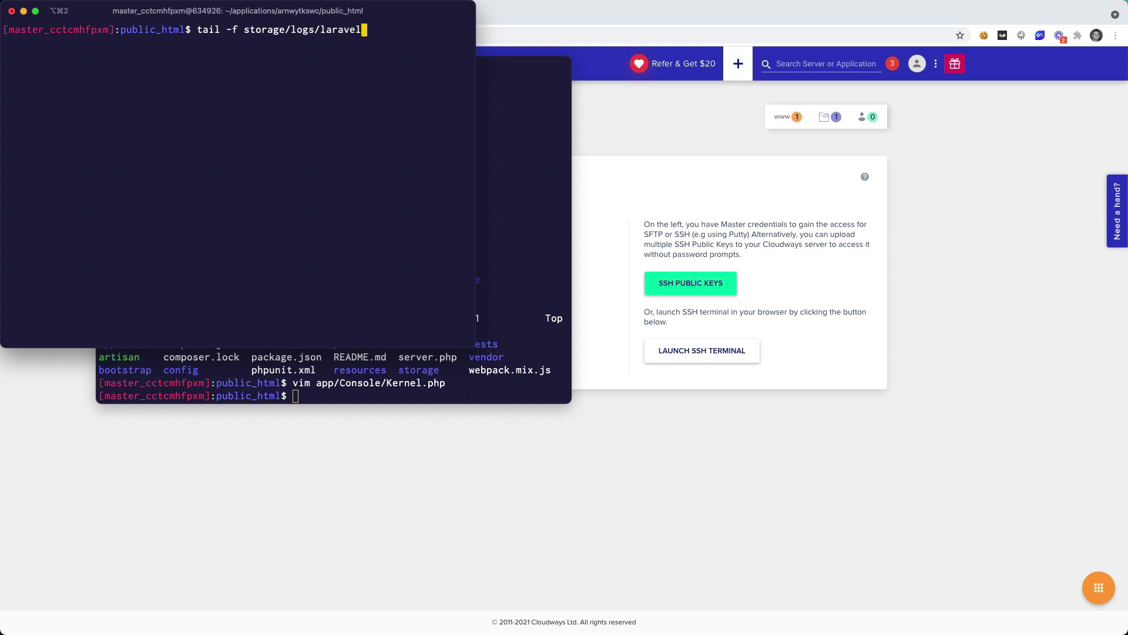
type(".log")
key("Return")
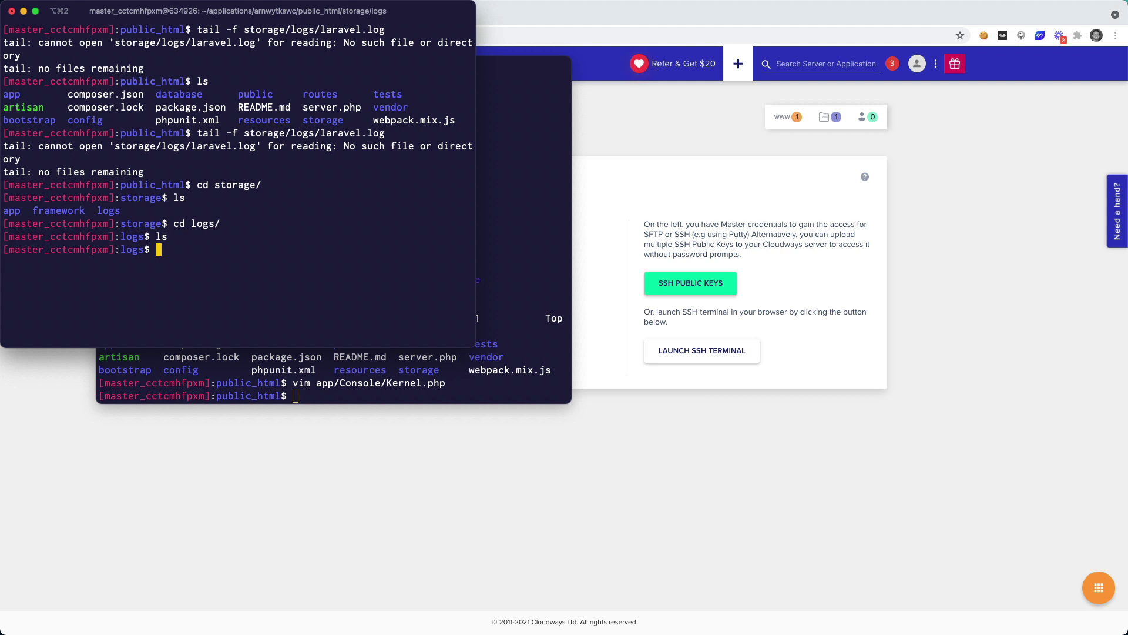
type("touch laravel.log")
key("Return")
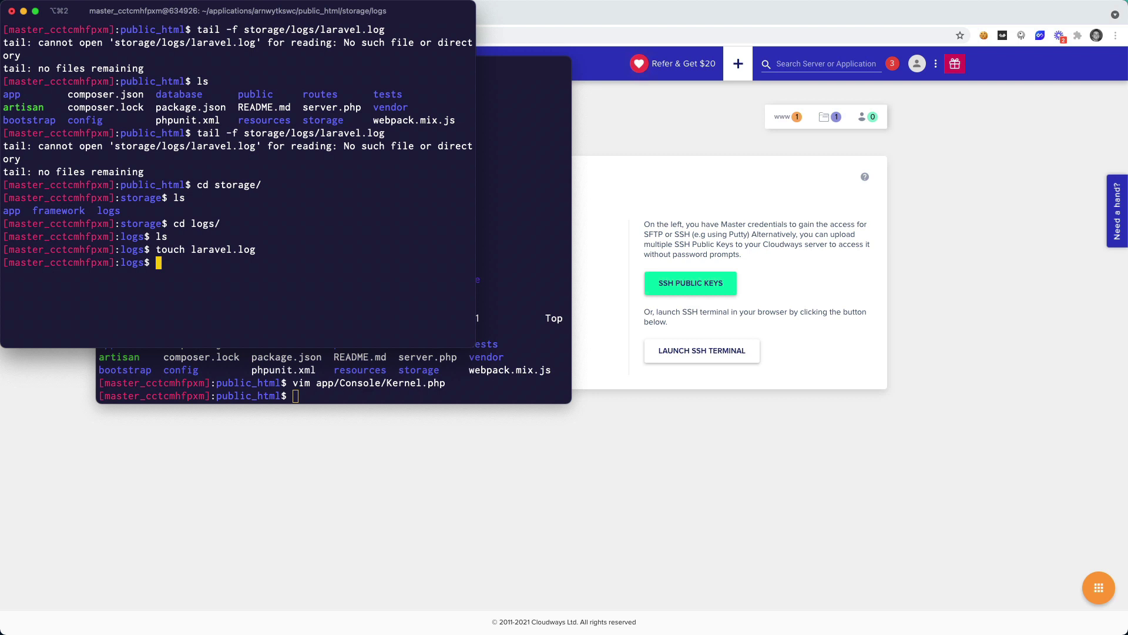
type("cd ../../")
key("Return")
type("ls")
key("Return")
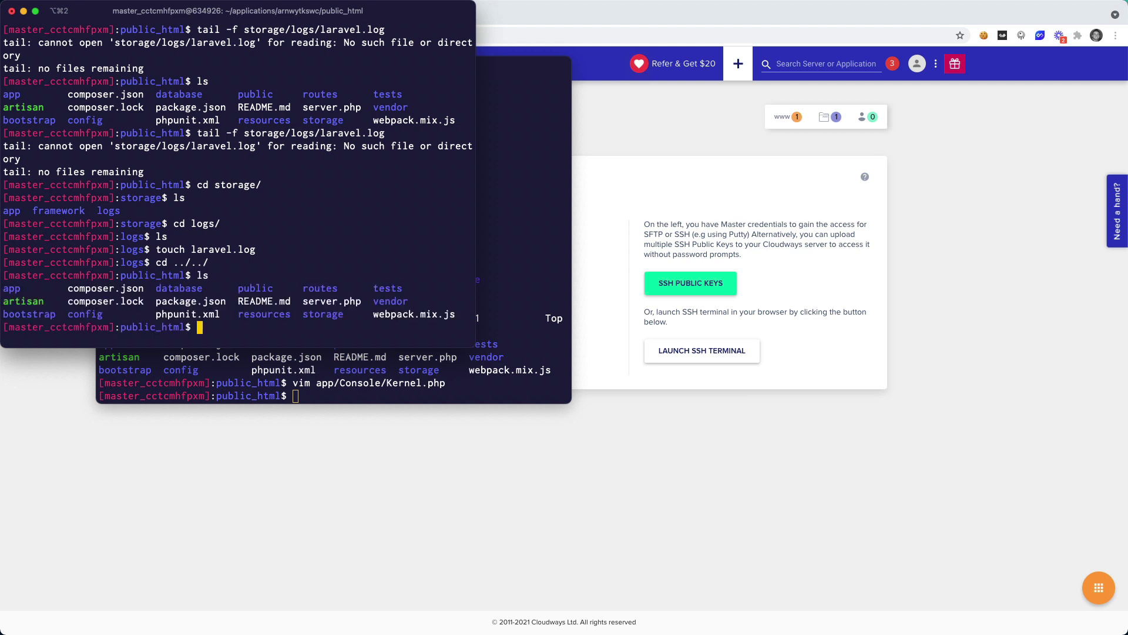
Step: Follow storage/logs/laravel.log live with tail -f
type("tail -f storage/logs/laravel.log")
key("Return")
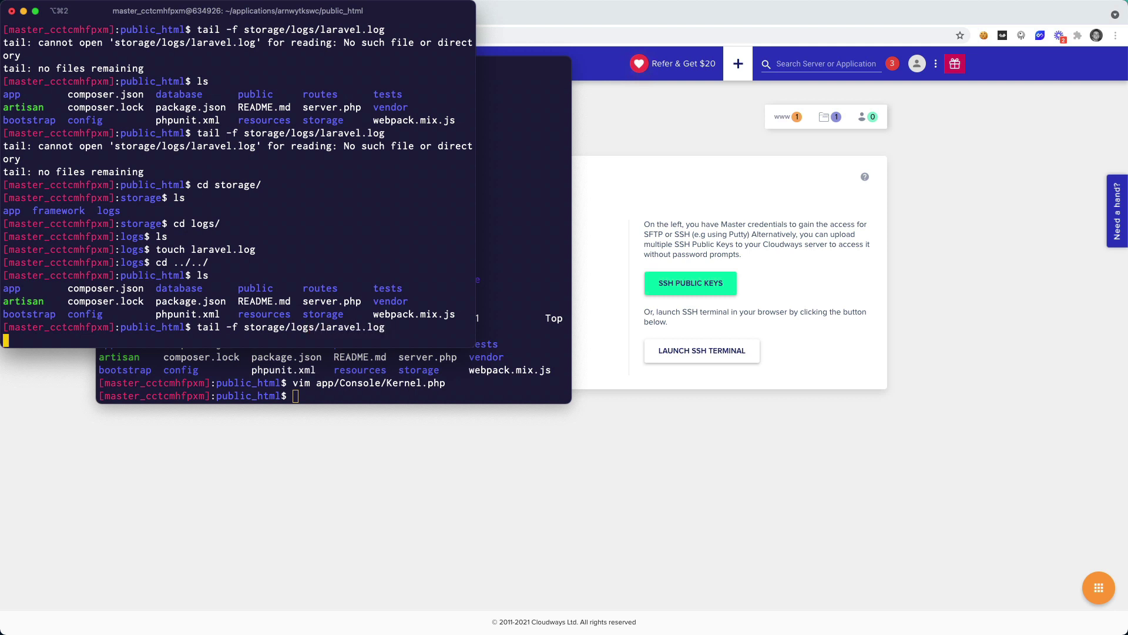
key("Return")
key("Return")
key("Return")
key("Return")
key("Return")
key("Return")
key("Return")
key("Return")
key("Return")
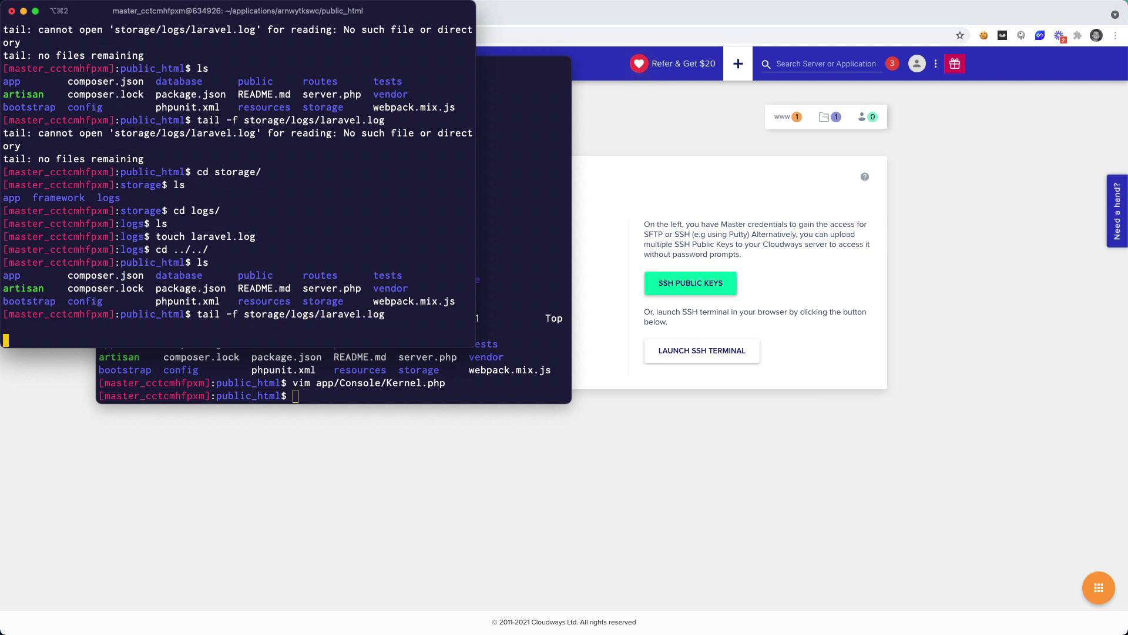
key("Return")
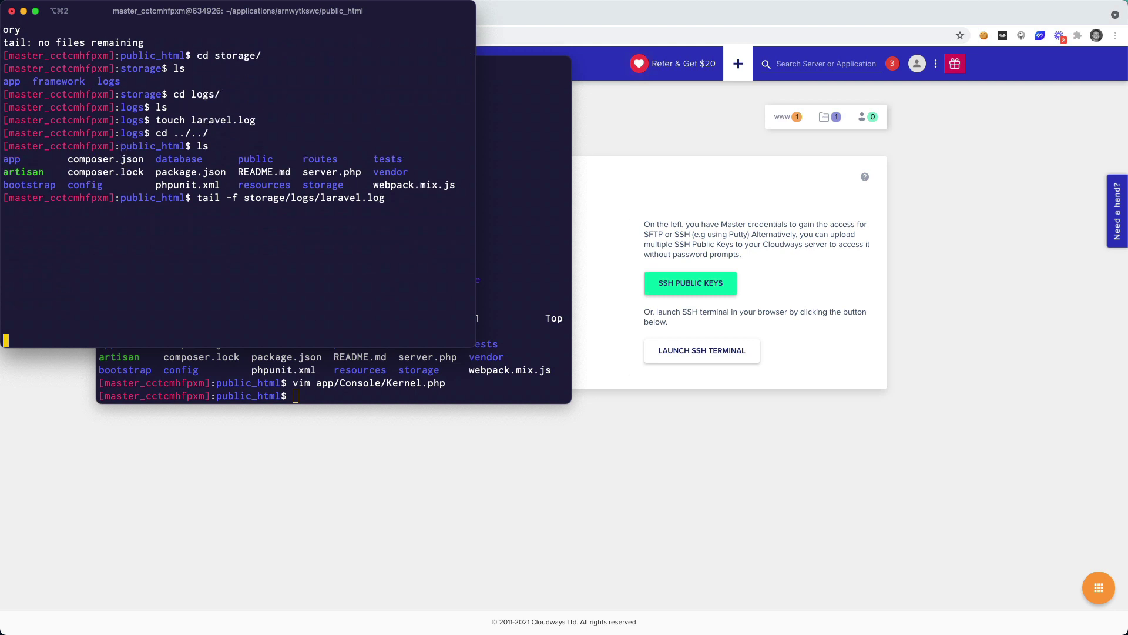
left_click(412, 375)
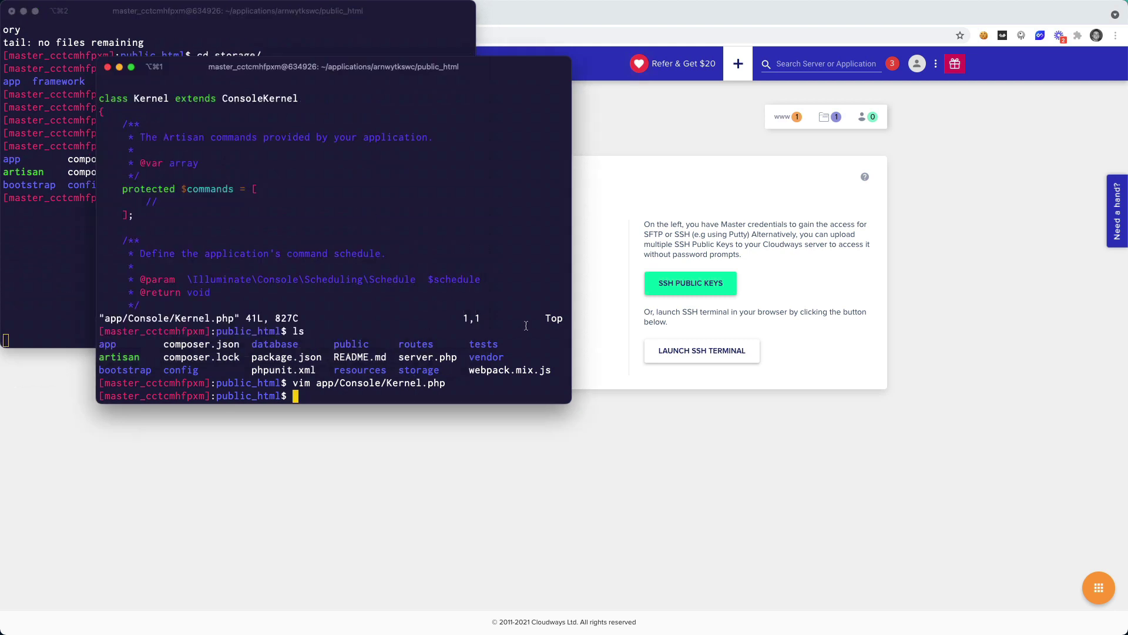
Step: Open laravel.com/docs in a new browser tab
left_click(559, 14)
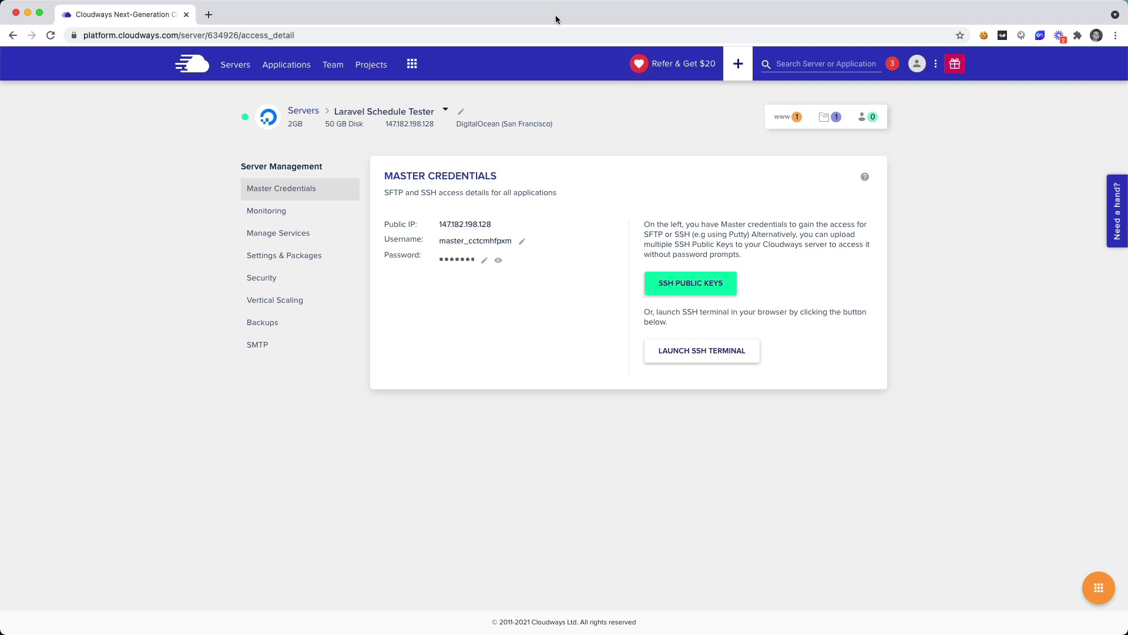
key("super+t")
type("laravel.com/docs")
key("Return")
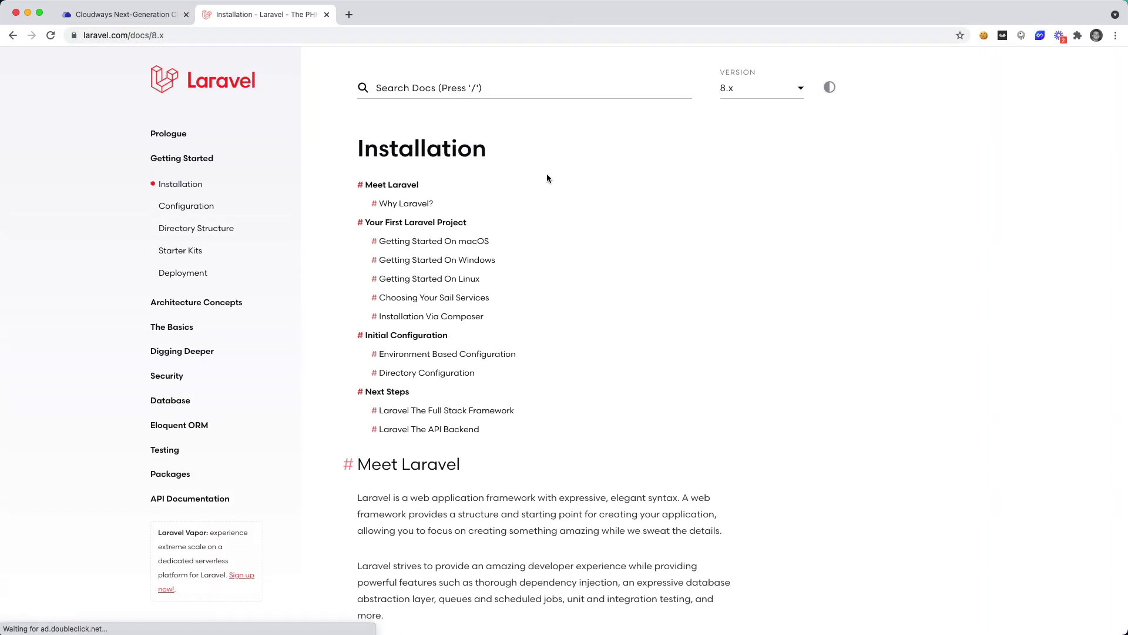
Step: Go to the Task Scheduling page under Digging Deeper and skim through it
left_click(193, 326)
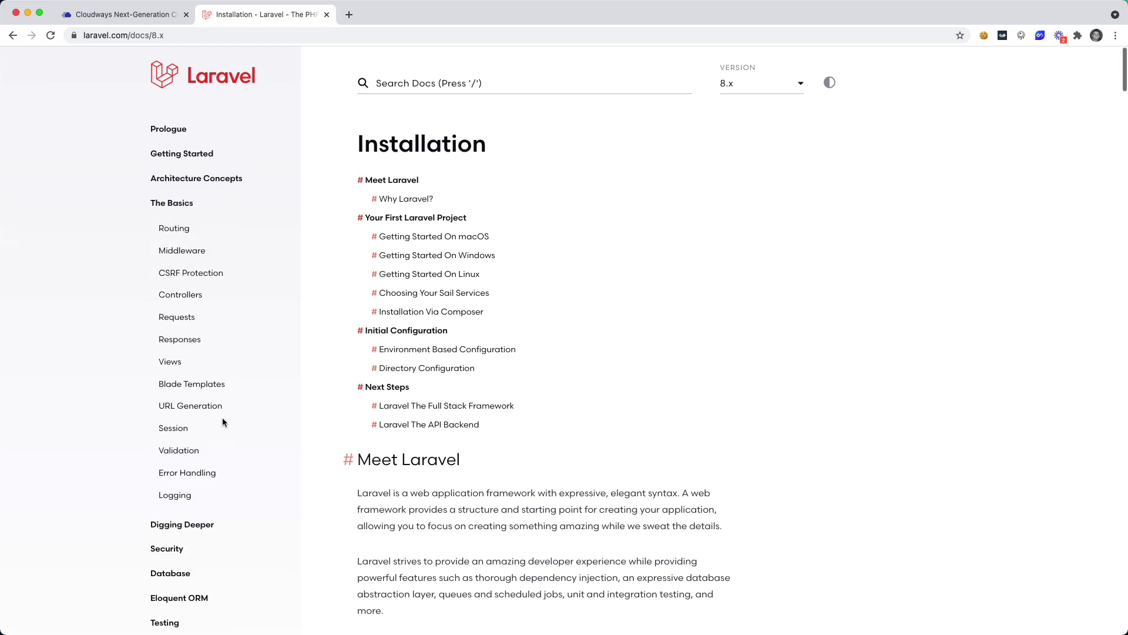
scroll(222, 418, "down", 3)
left_click(195, 438)
scroll(205, 440, "down", 2)
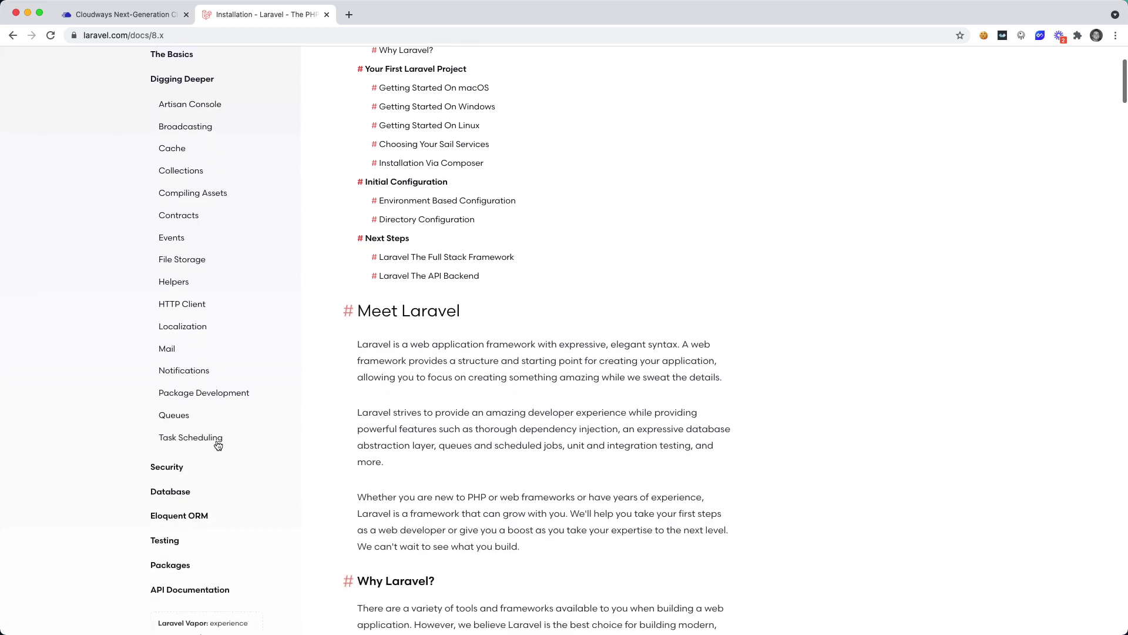
left_click(194, 428)
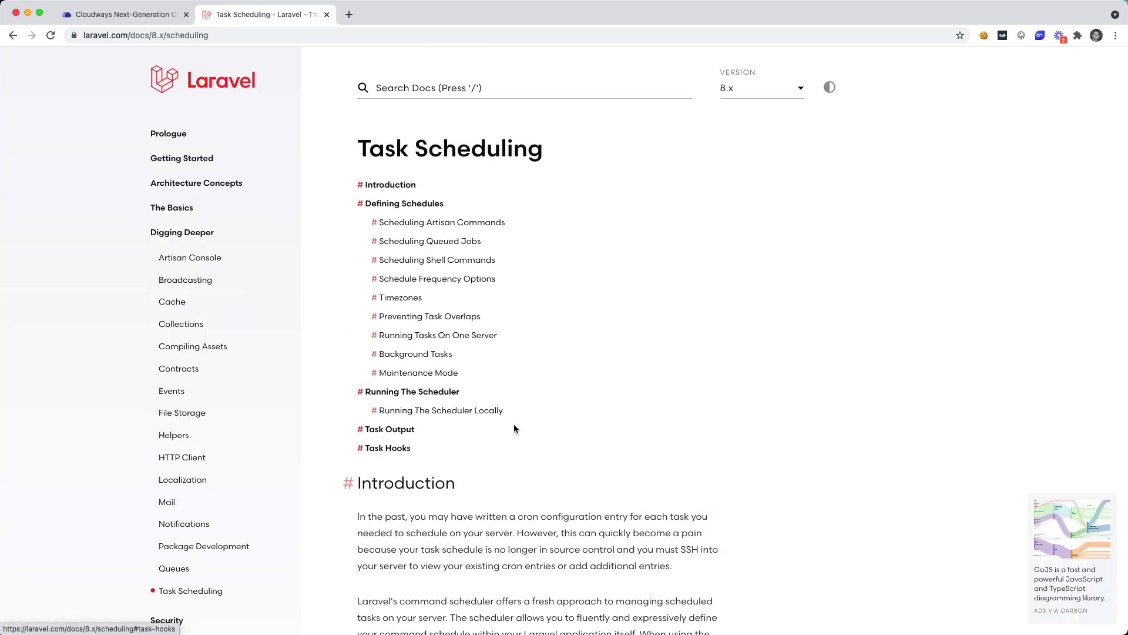
scroll(411, 235, "down", 3)
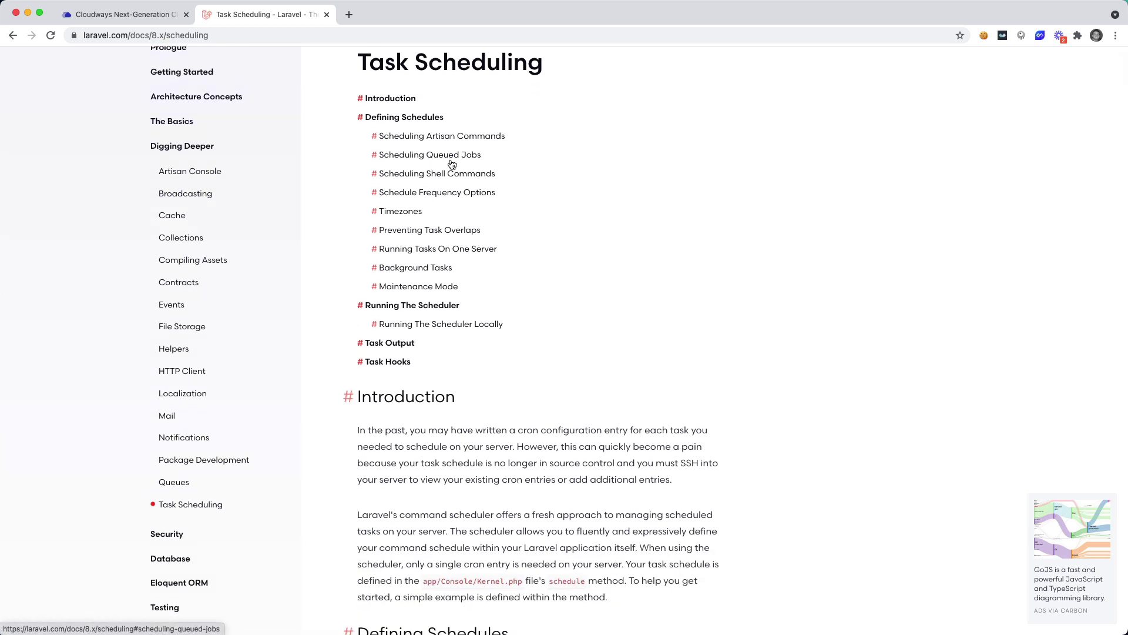
scroll(564, 347, "down", 6)
scroll(571, 356, "down", 15)
scroll(593, 383, "down", 20)
scroll(597, 389, "up", 4)
scroll(597, 389, "up", 4)
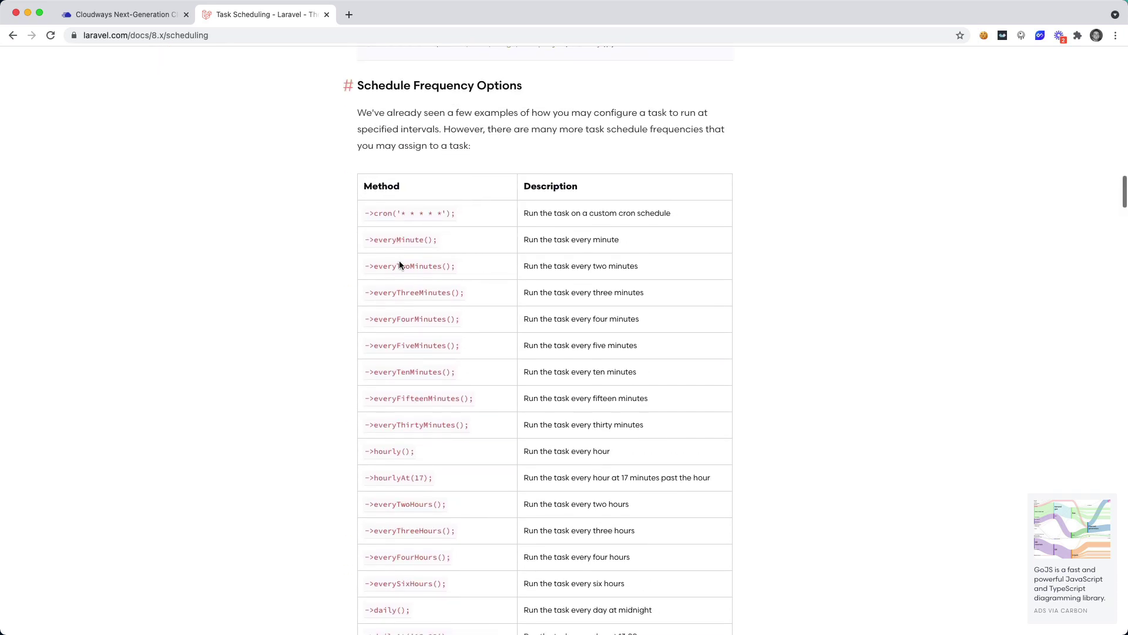
scroll(429, 323, "down", 2)
scroll(431, 329, "up", 2)
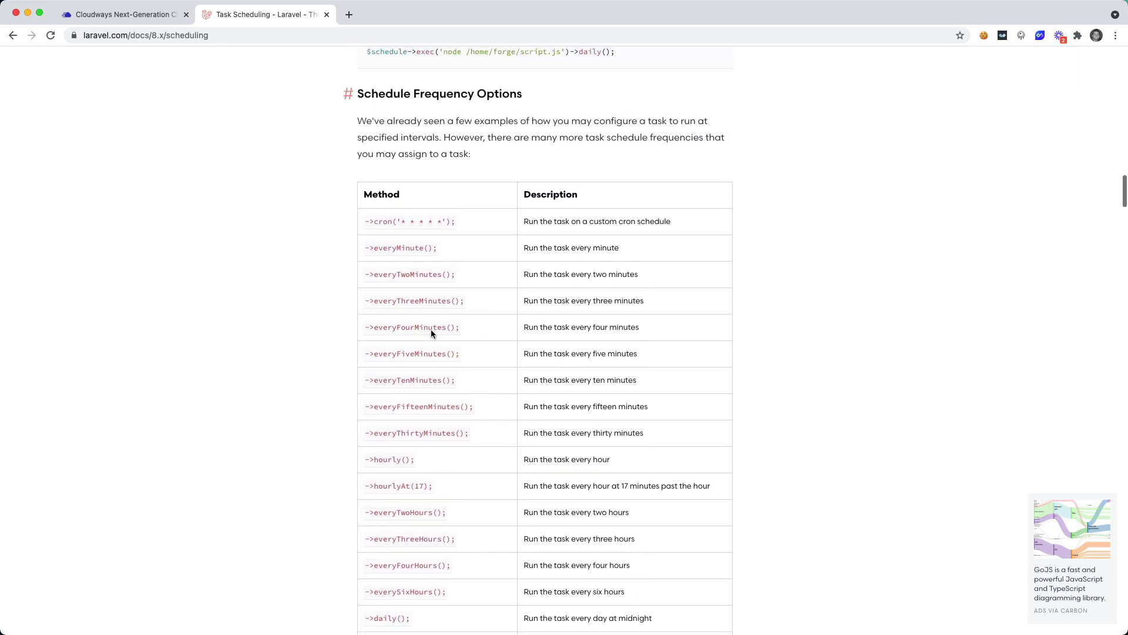
scroll(478, 305, "up", 14)
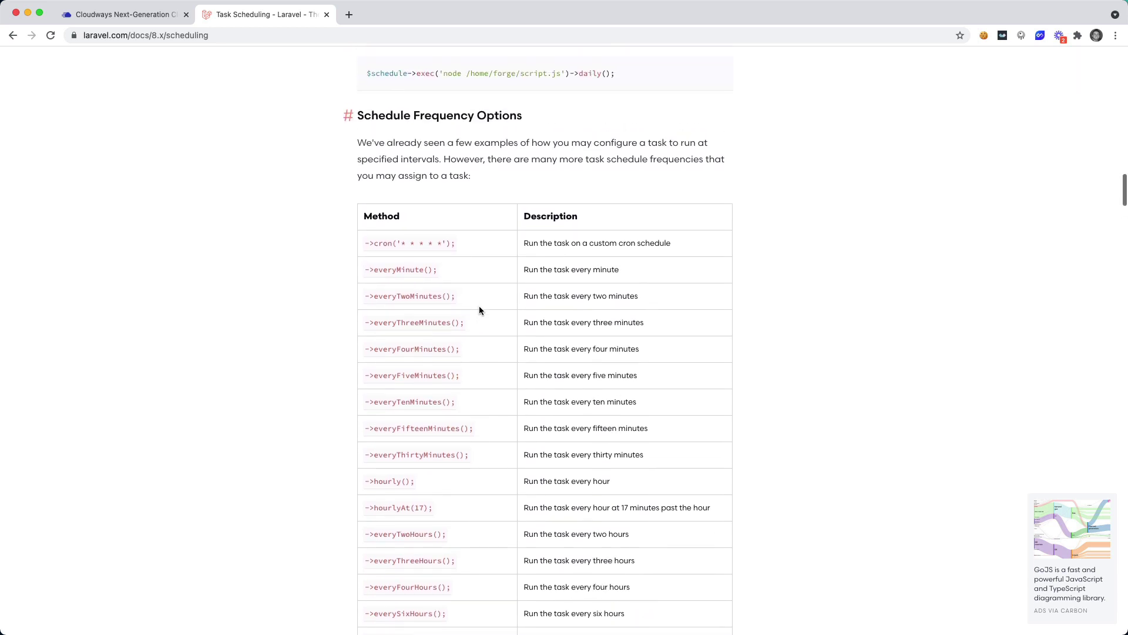
scroll(491, 312, "up", 1)
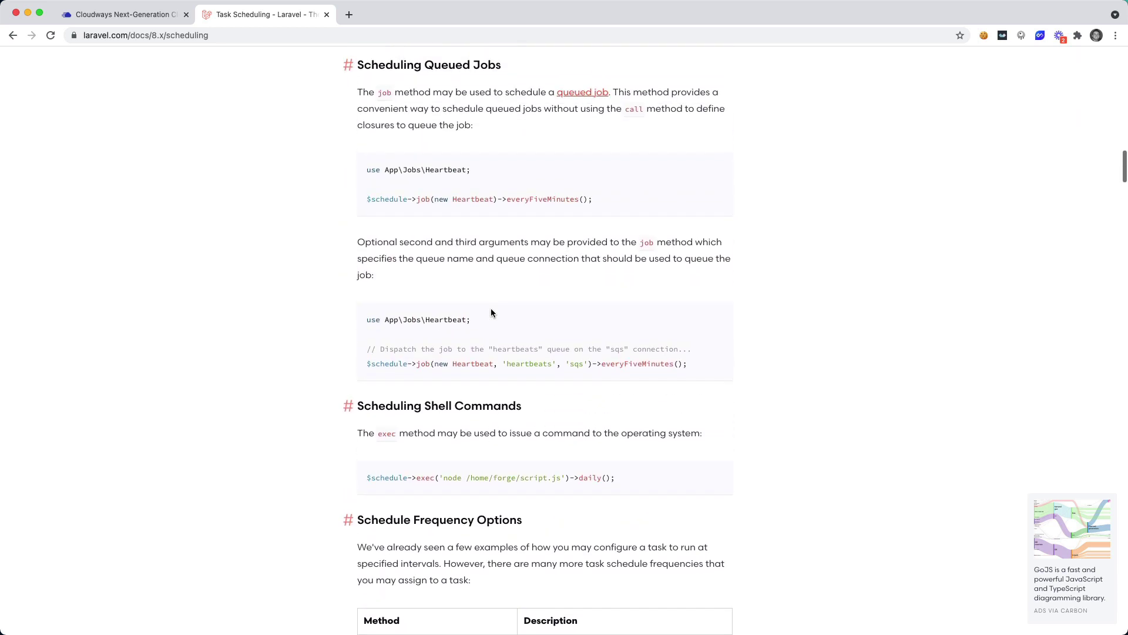
Step: Find 'php artisan schedule:wo' on the page and select the php artisan schedule:work line
key("super+f")
type("php artisan")
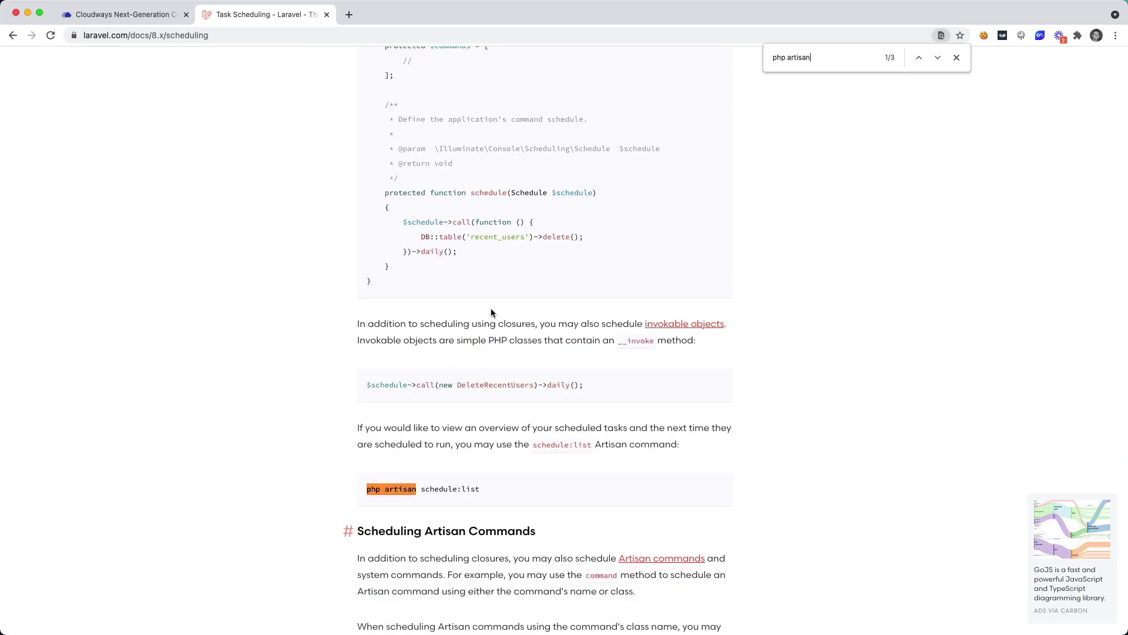
scroll(492, 312, "down", 12)
scroll(570, 351, "down", 4)
type("schedule:wo")
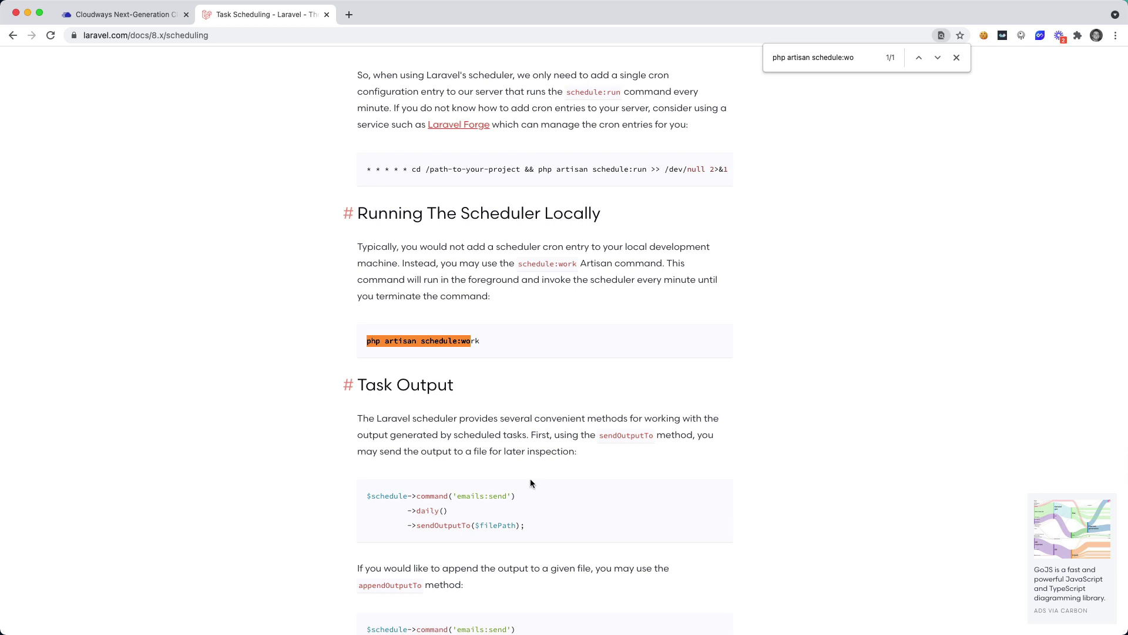
left_click_drag(488, 346, 410, 332)
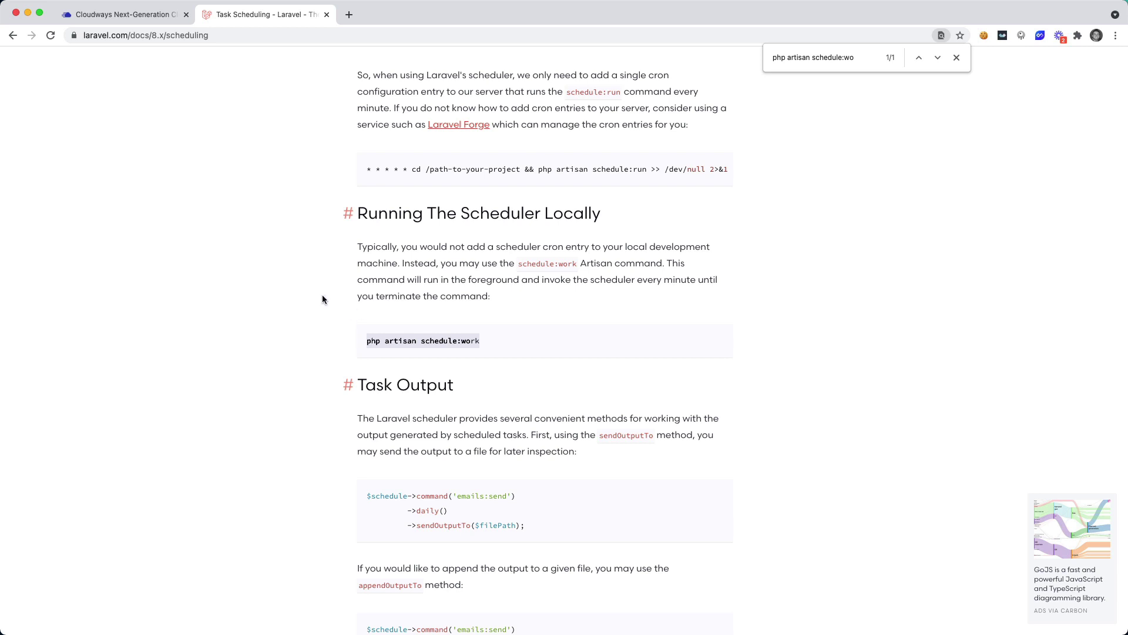
key("super+Tab")
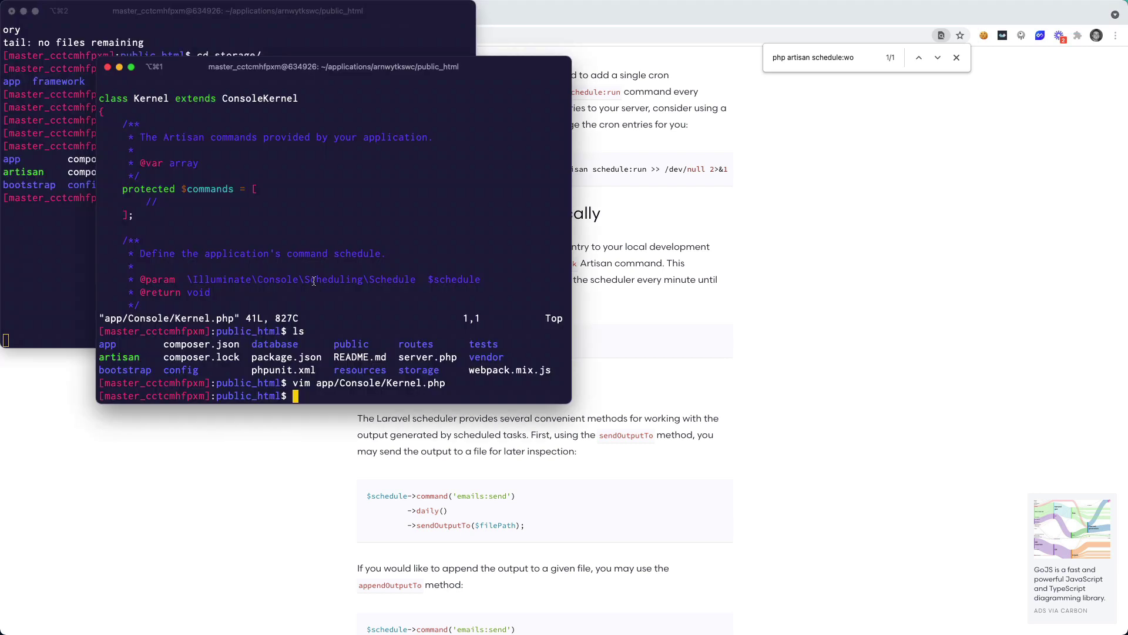
Step: Run php artisan schedule:work in the project shell terminal
left_click(67, 211)
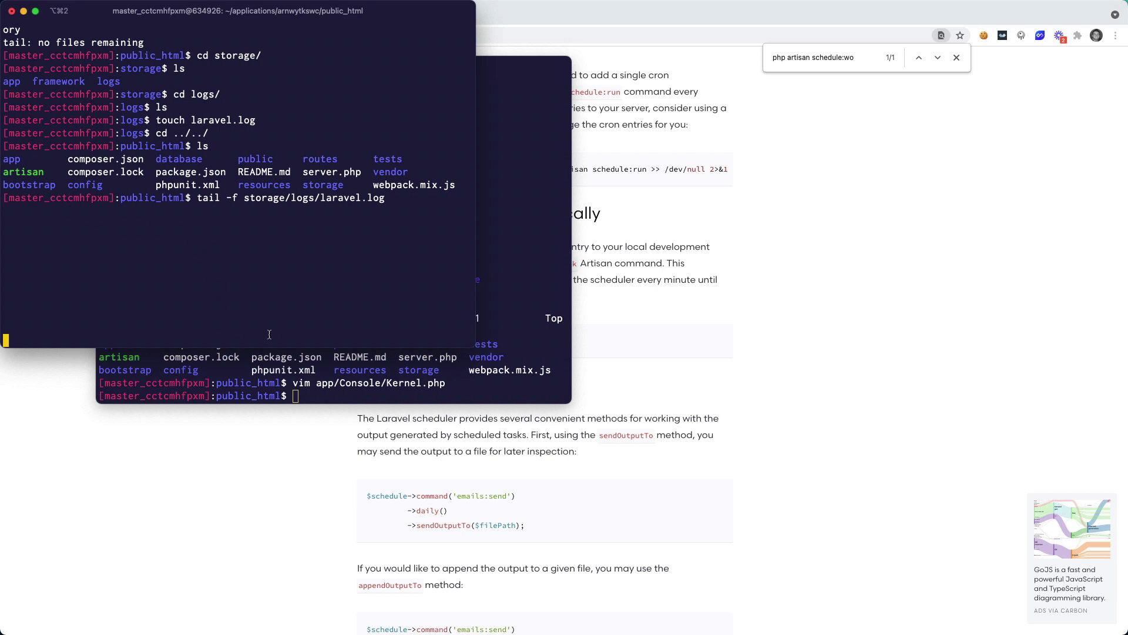
left_click(325, 376)
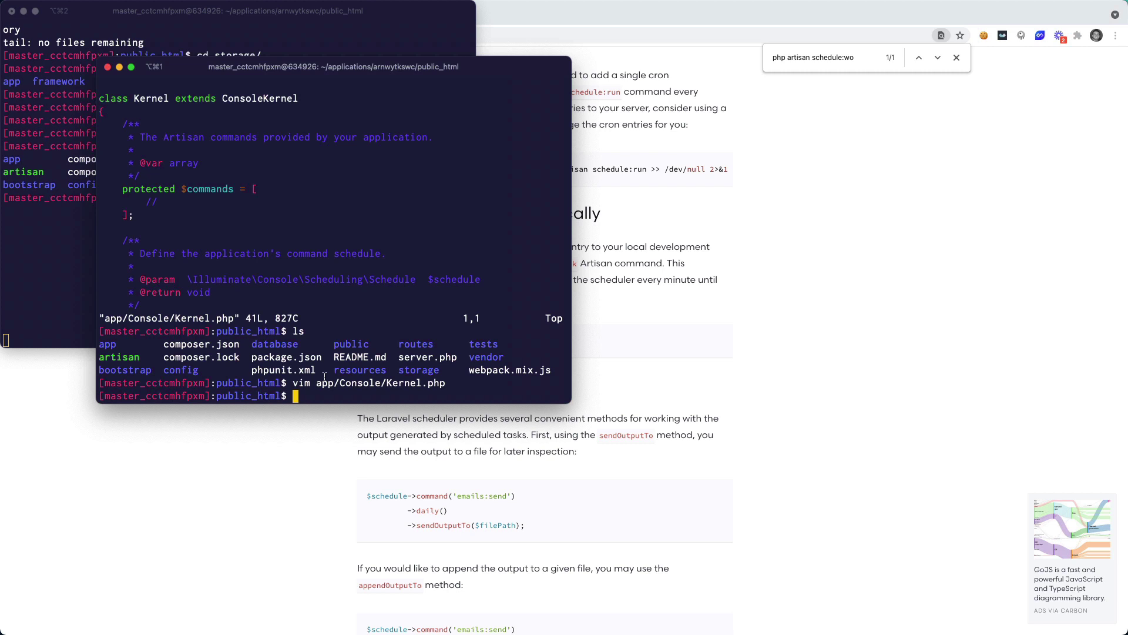
type("php artisan schedule:work")
key("Return")
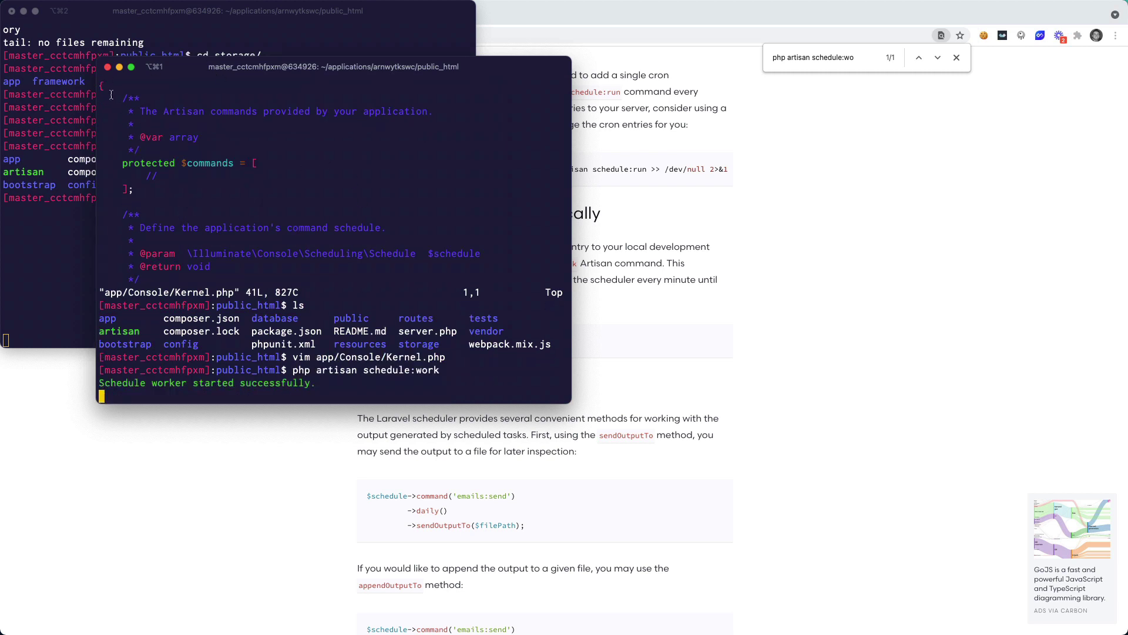
Step: Check the laravel.log tail for the 'Hello from the scheduler' entry
left_click(82, 115)
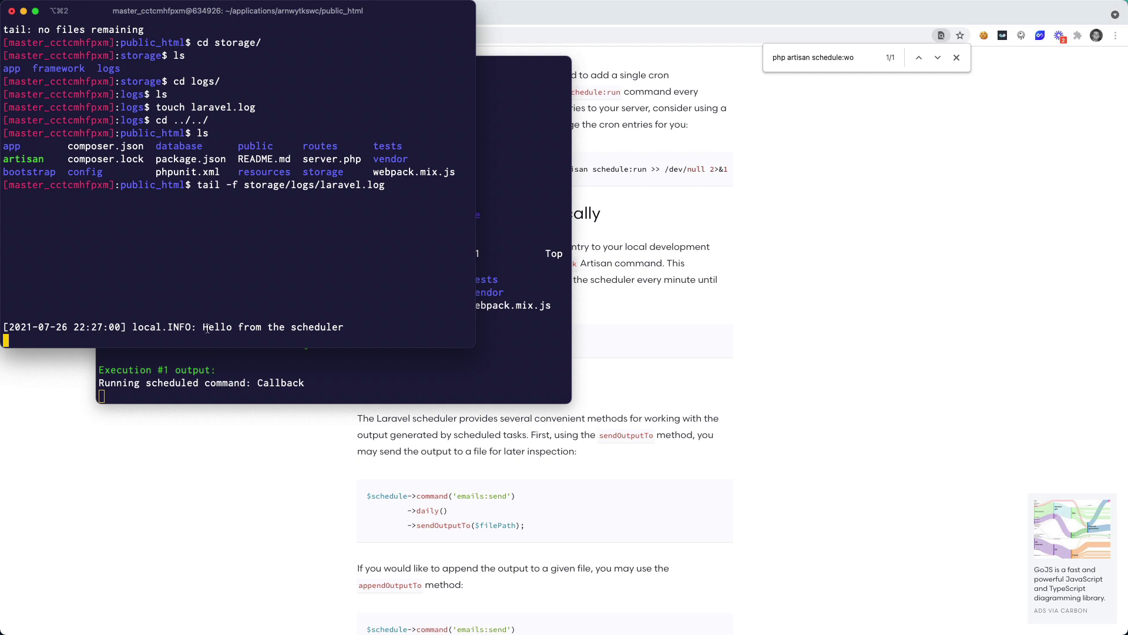
left_click_drag(203, 328, 346, 328)
left_click(346, 328)
left_click(381, 376)
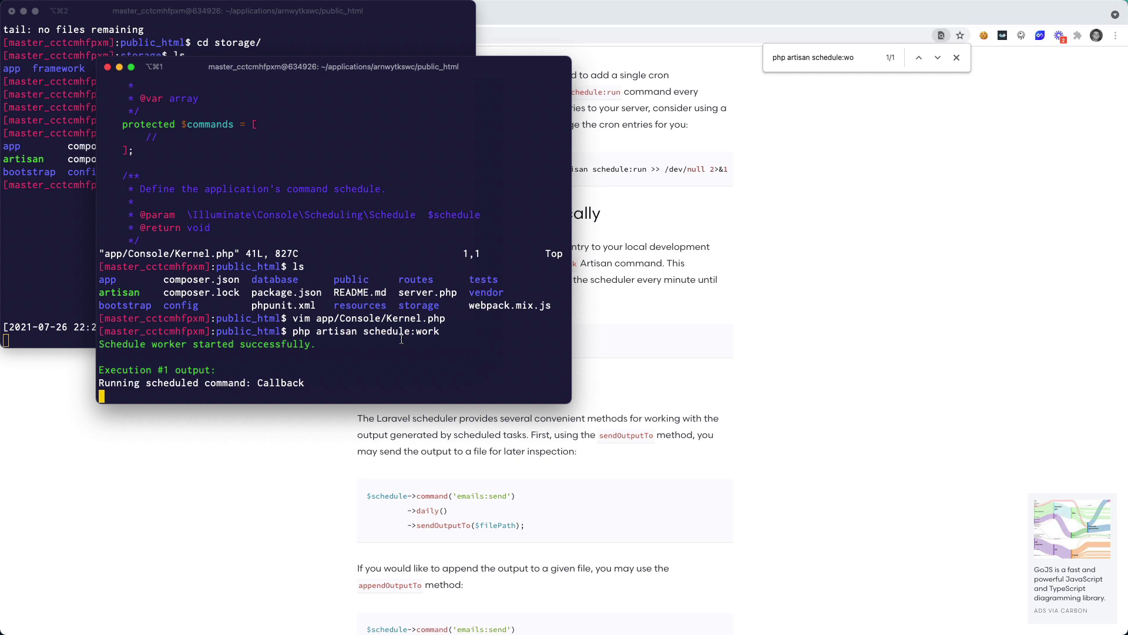
Step: Select the docs' every-minute '* * * * * cd … php artisan schedule:run' cron line
left_click(400, 531)
scroll(511, 476, "down", 15)
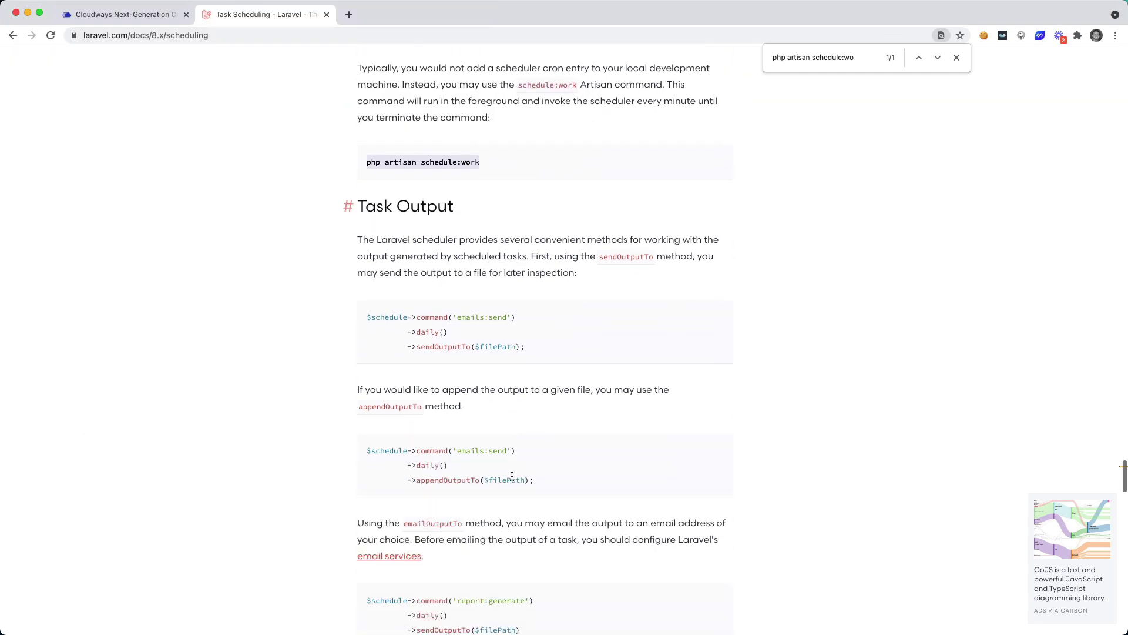
scroll(496, 399, "up", 20)
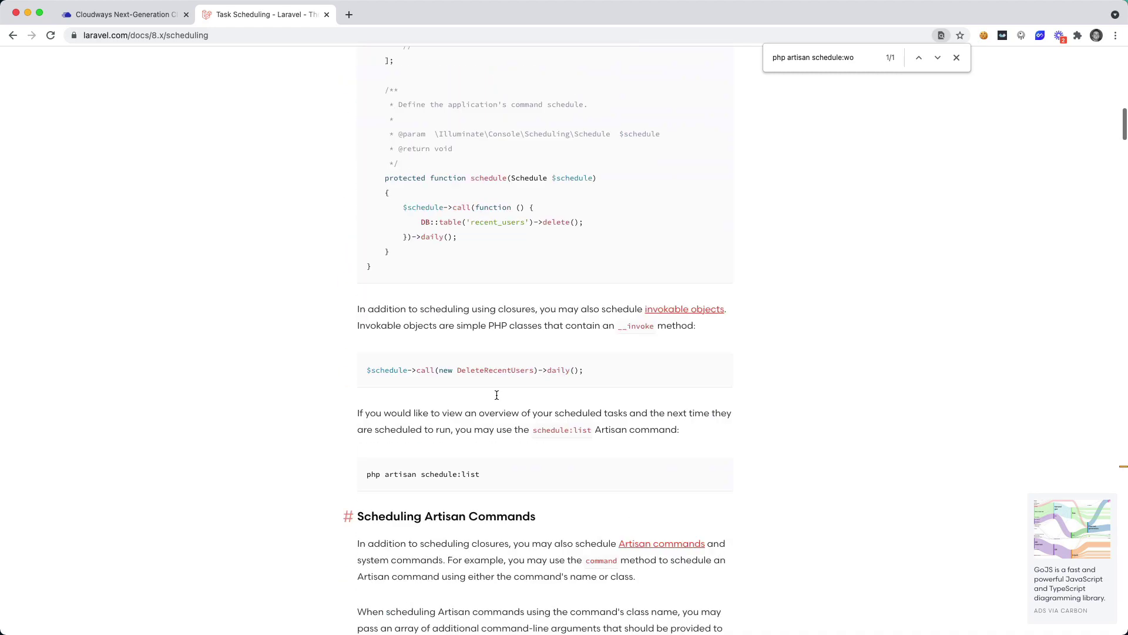
scroll(496, 399, "down", 1)
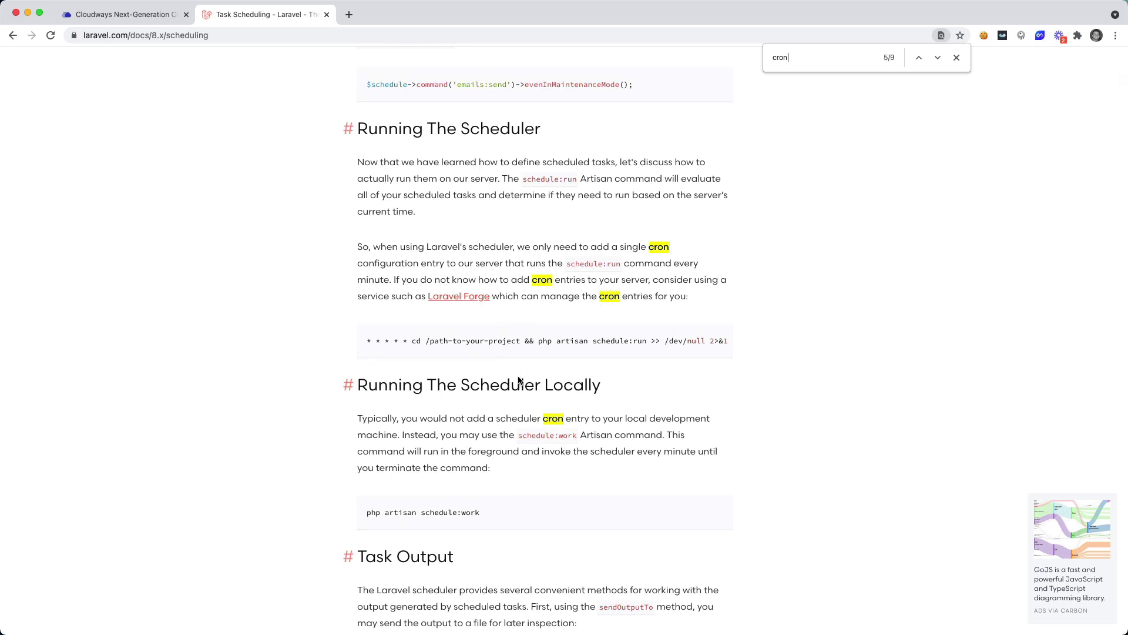
left_click_drag(368, 342, 729, 344)
key("super+c")
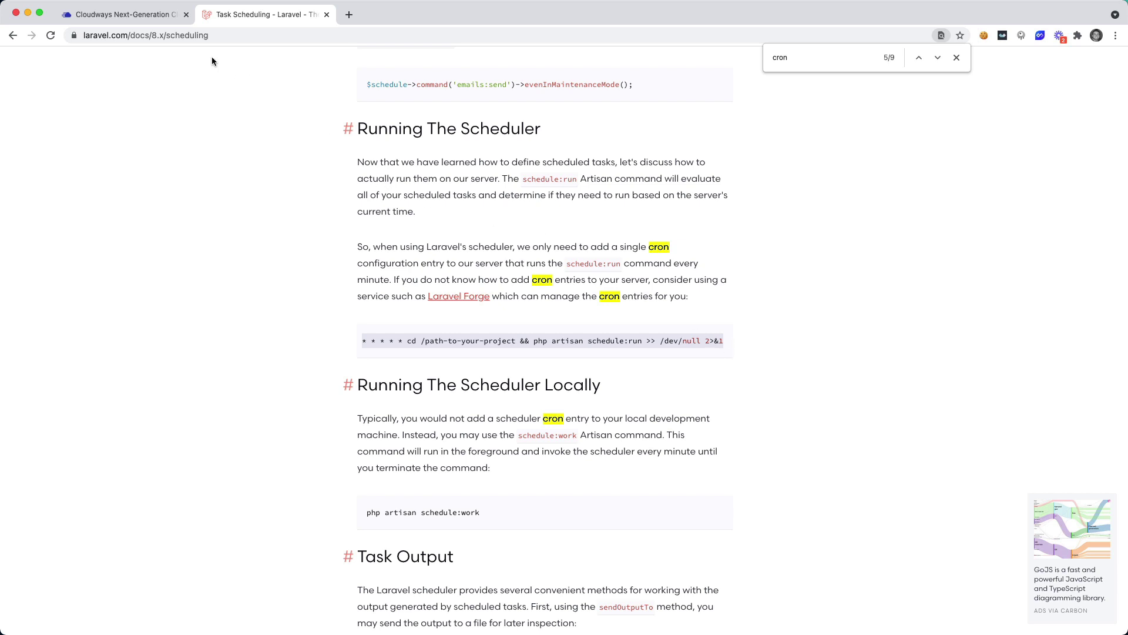
left_click(161, 17)
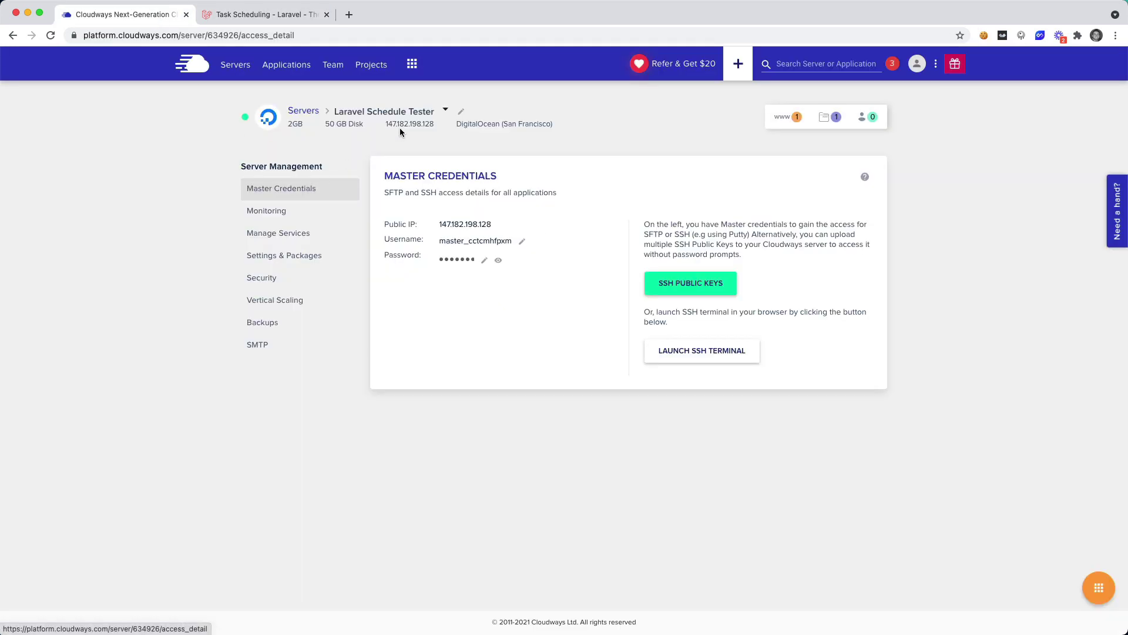
Step: Open the Advanced cron editor for the Laravel Schedule Tester application
left_click(290, 73)
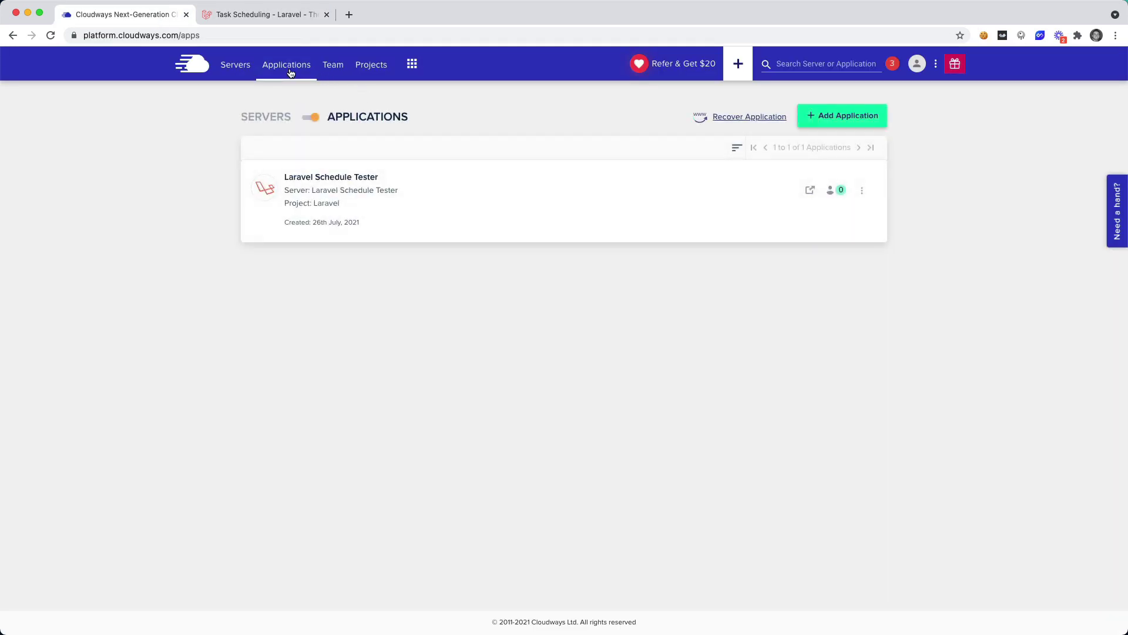
left_click(358, 179)
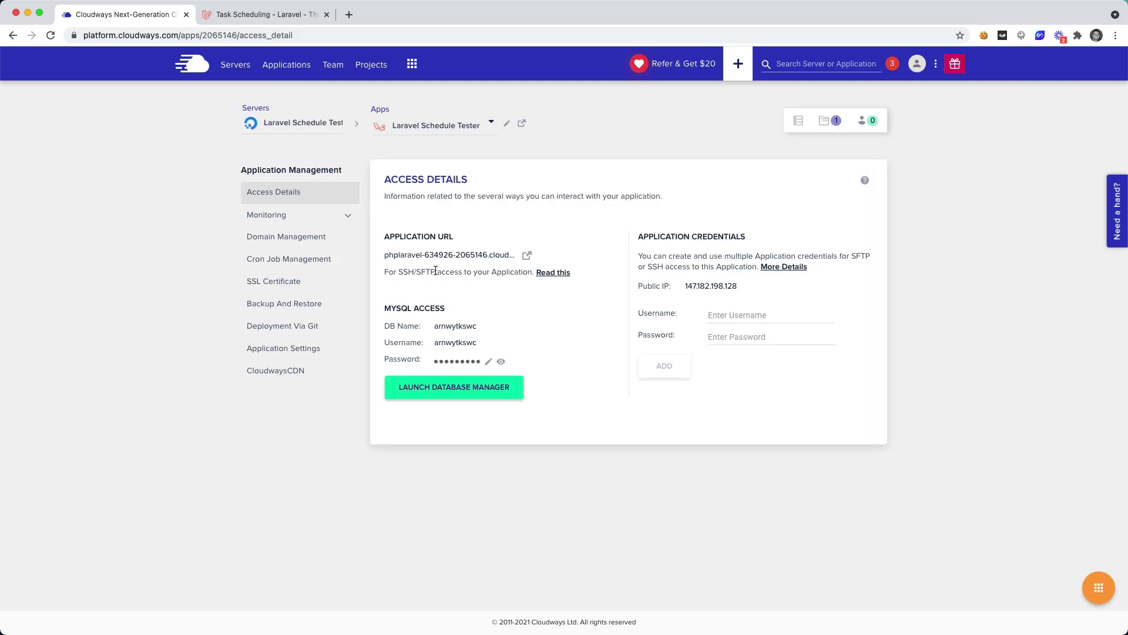
left_click(325, 264)
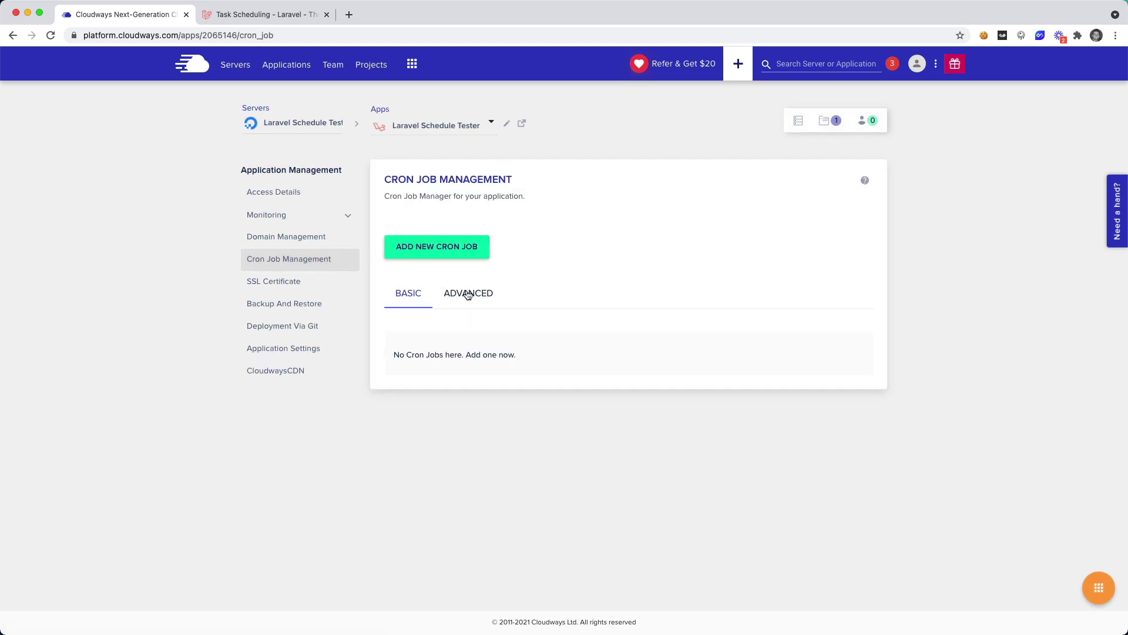
left_click(469, 294)
Step: Paste the schedule:run cron line and select its /path-to-your-project placeholder
left_click(532, 382)
key("super+v")
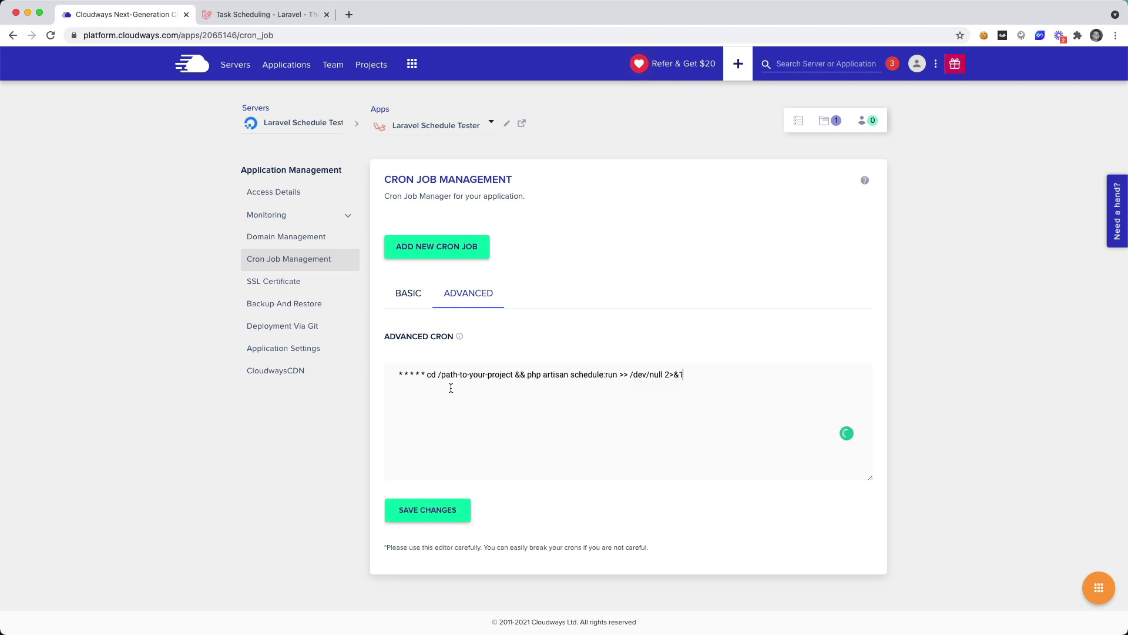
left_click_drag(439, 375, 515, 378)
left_click(514, 378)
left_click_drag(438, 376, 506, 376)
Step: Stop the schedule worker with Ctrl+C, run pwd, and select the printed public_html path
key("super+Tab")
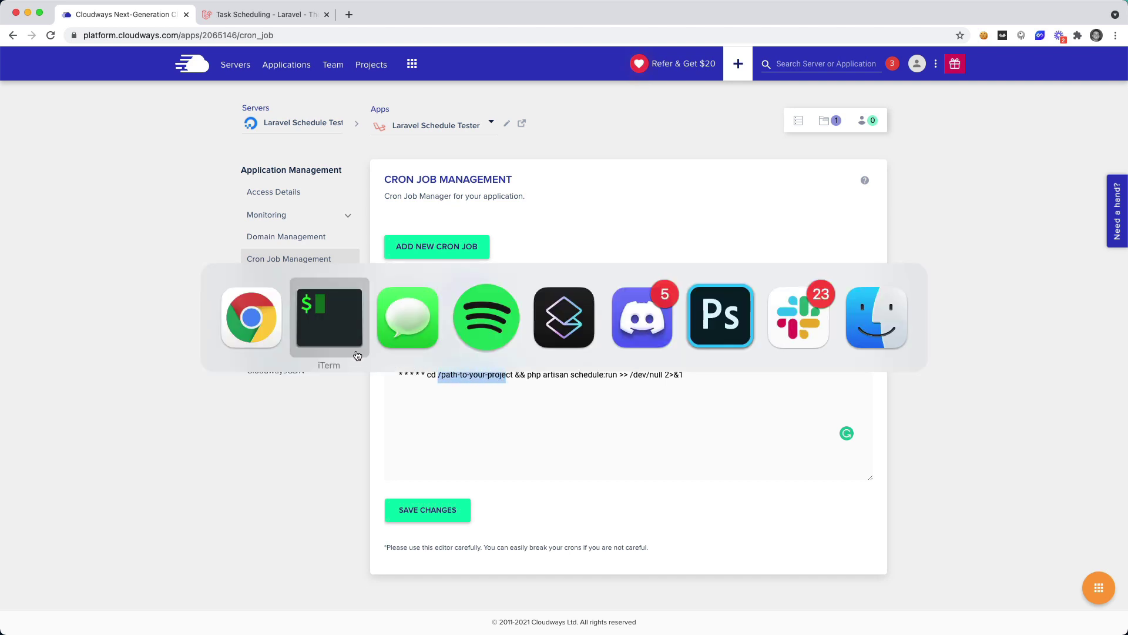
key("ctrl+c")
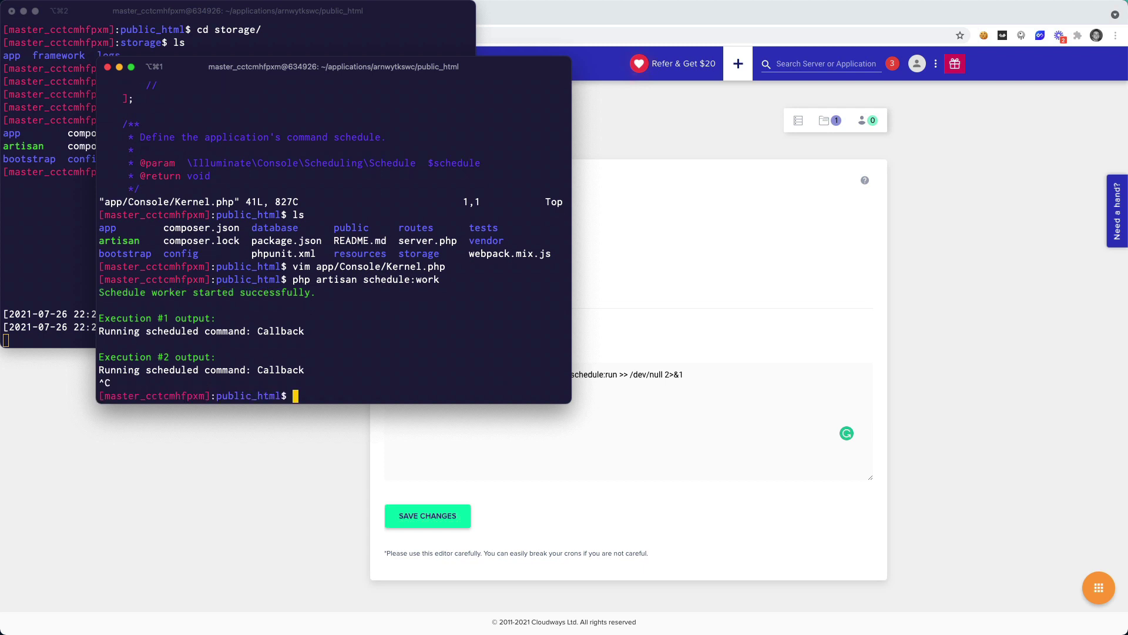
type("pwd")
key("Return")
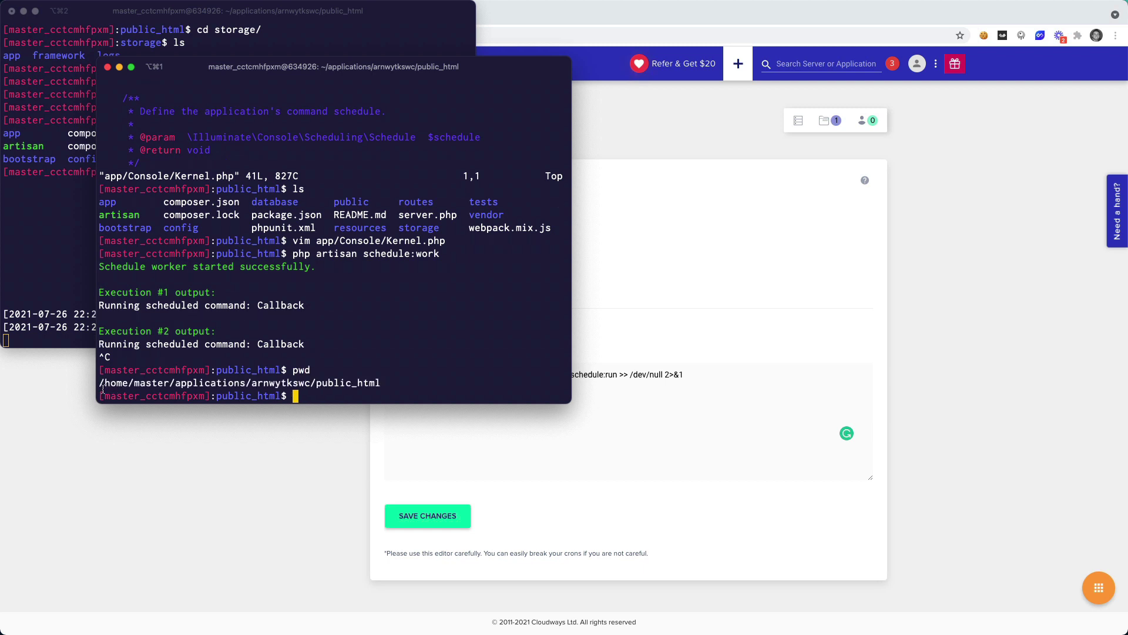
left_click_drag(100, 382, 372, 384)
right_click(372, 384)
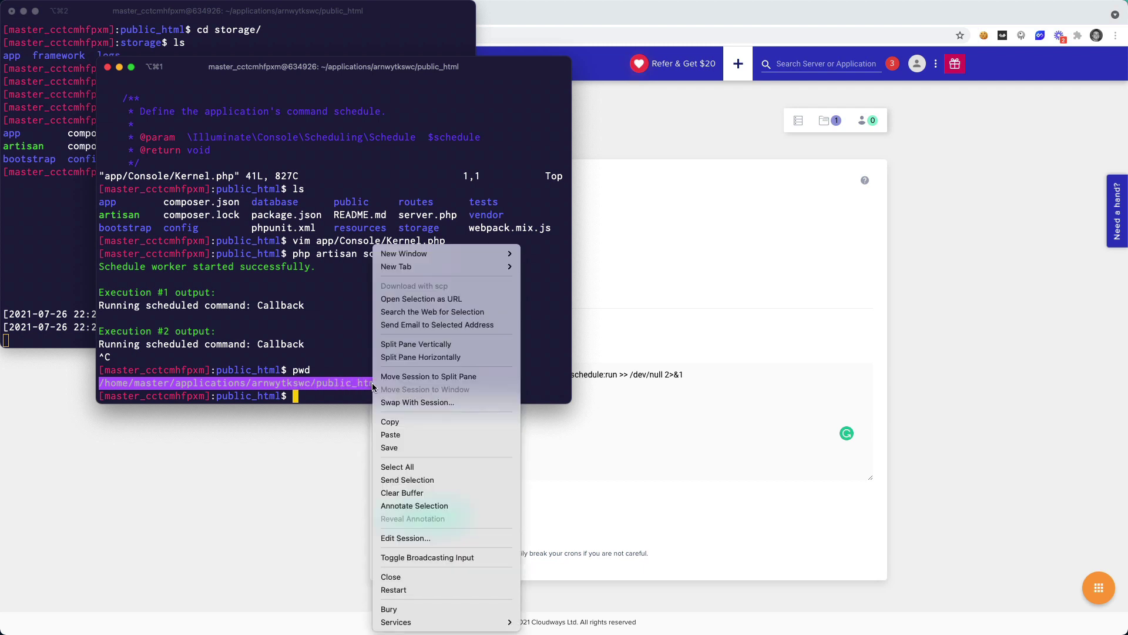
Step: Copy the public_html path, paste it over /path-to-your-project, and save the cron
left_click(399, 422)
key("super+Tab")
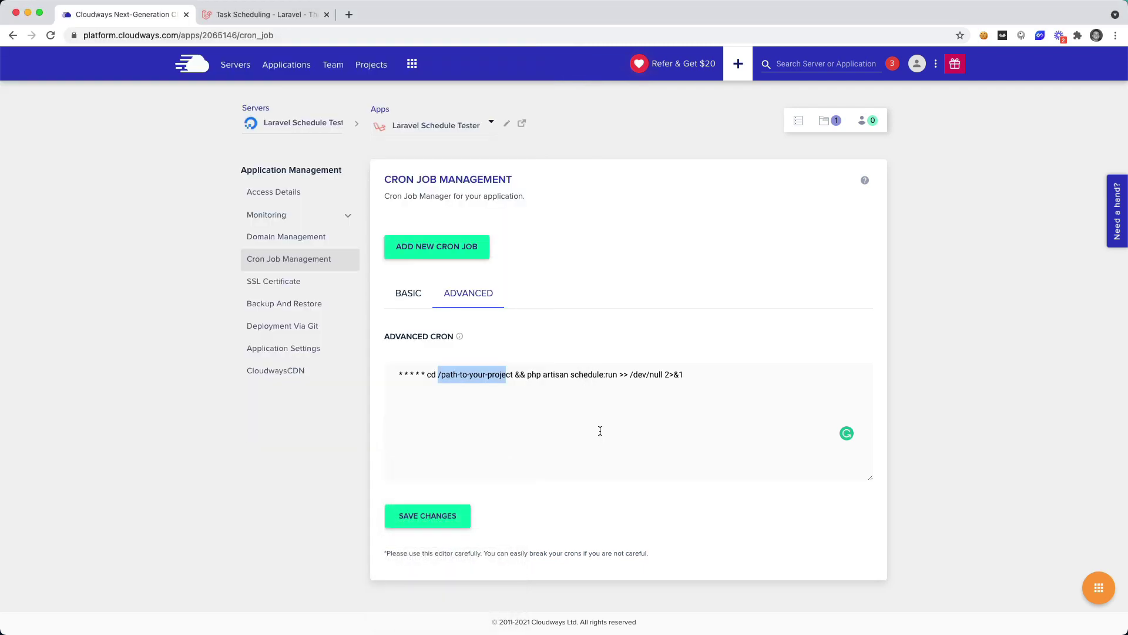
left_click(440, 374)
left_click_drag(439, 374, 513, 374)
key("super+v")
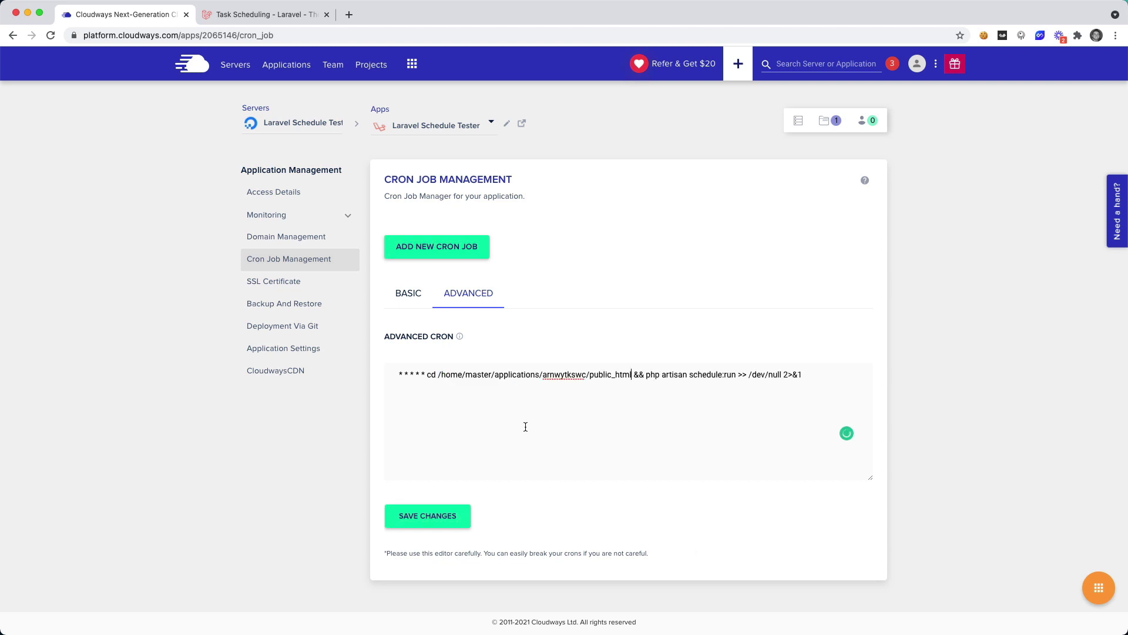
left_click(433, 516)
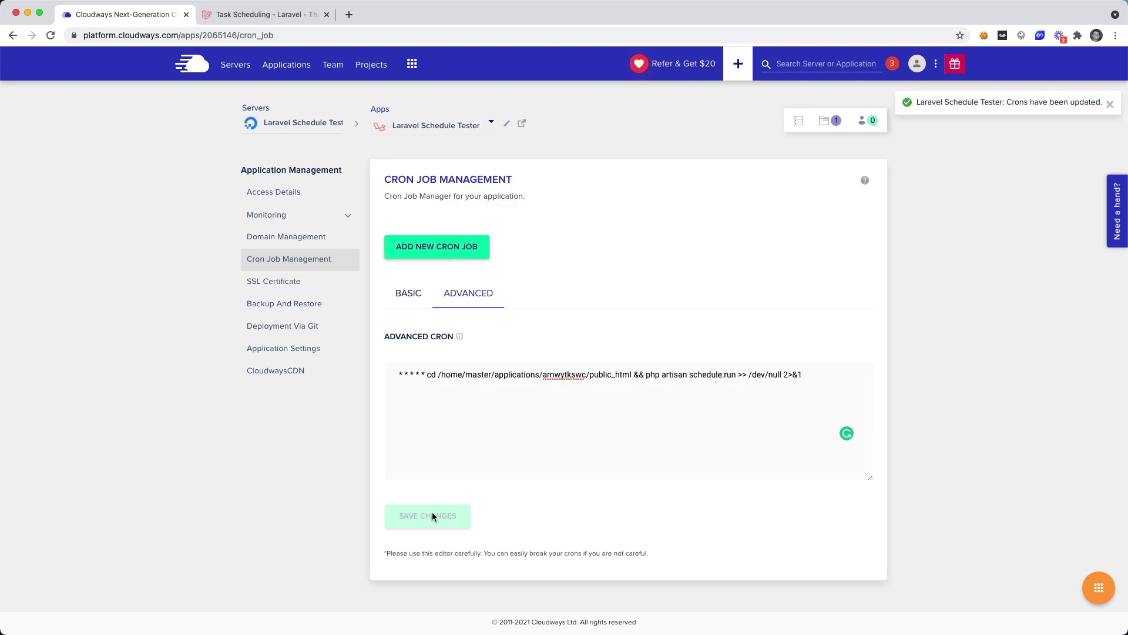
Step: Watch the laravel.log tail show 'Hello from the scheduler' at 22:29:01 and 22:30:01
key("super+Tab")
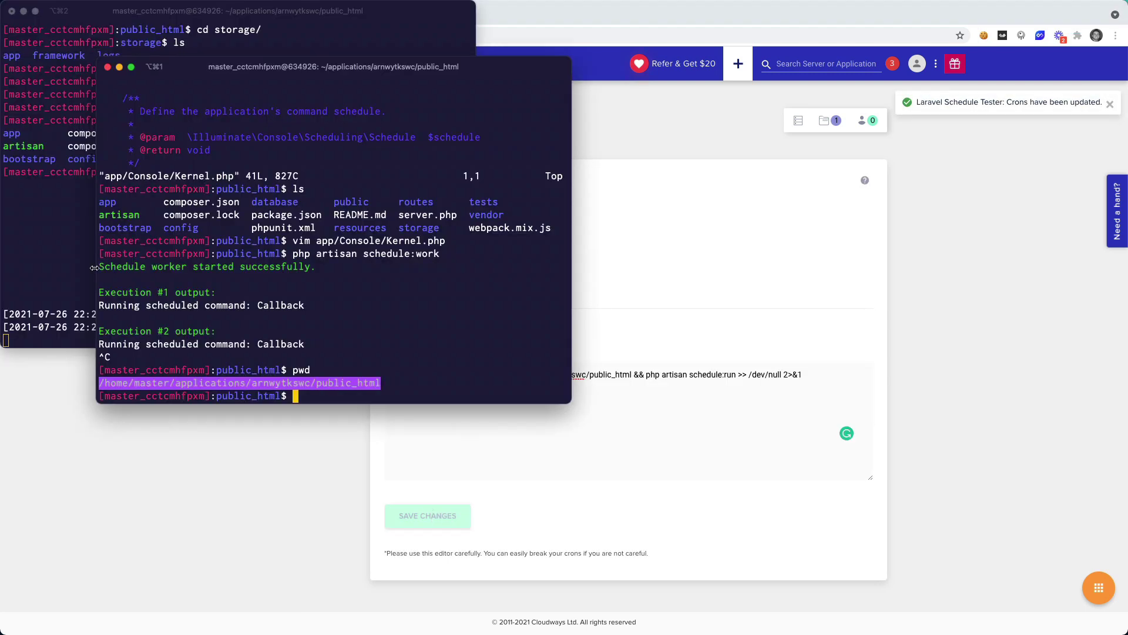
left_click(44, 235)
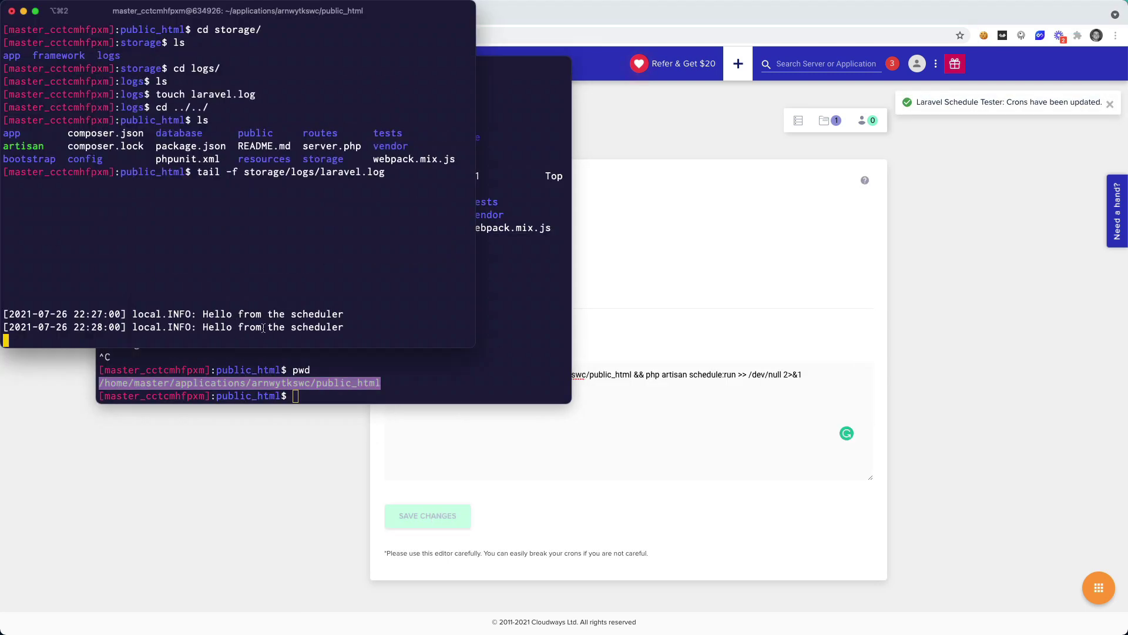
left_click_drag(203, 326, 333, 329)
left_click(383, 332)
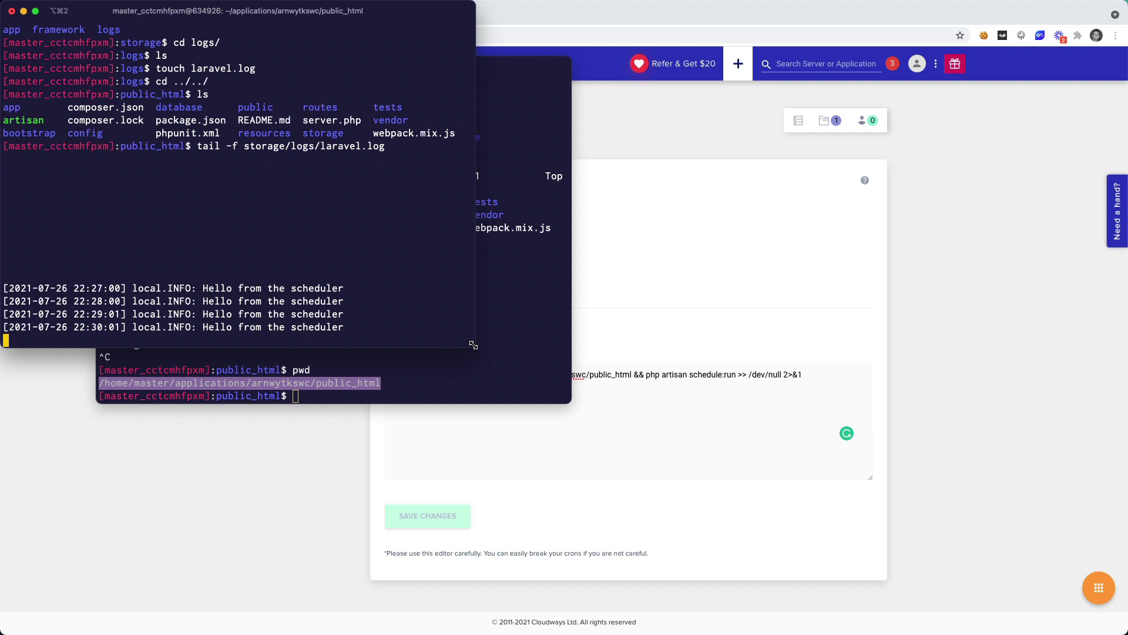
left_click(634, 295)
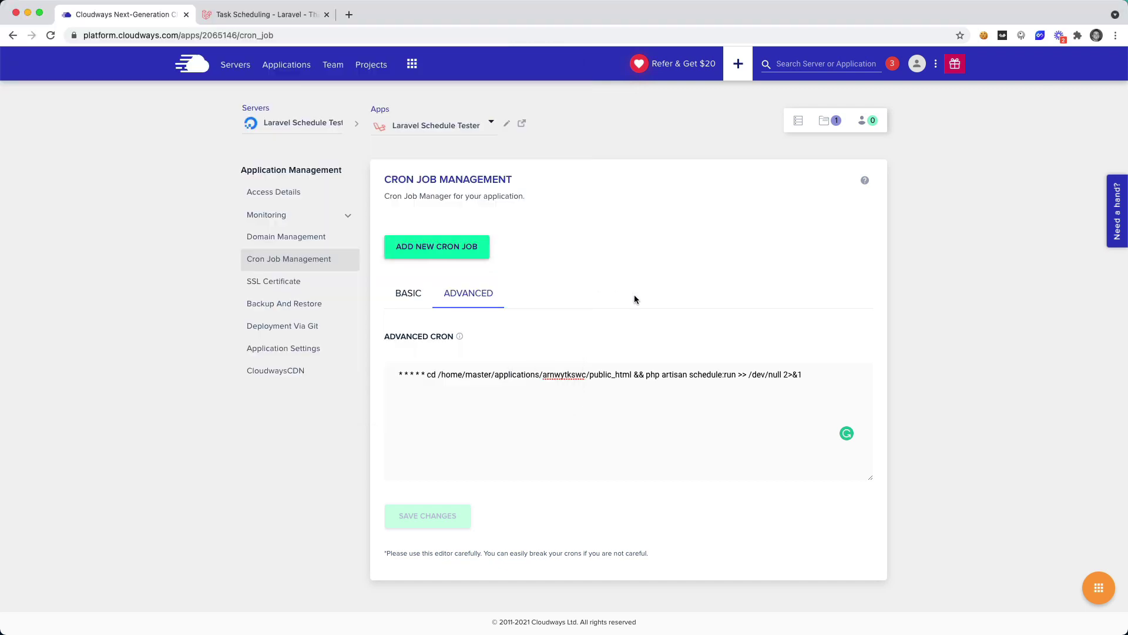